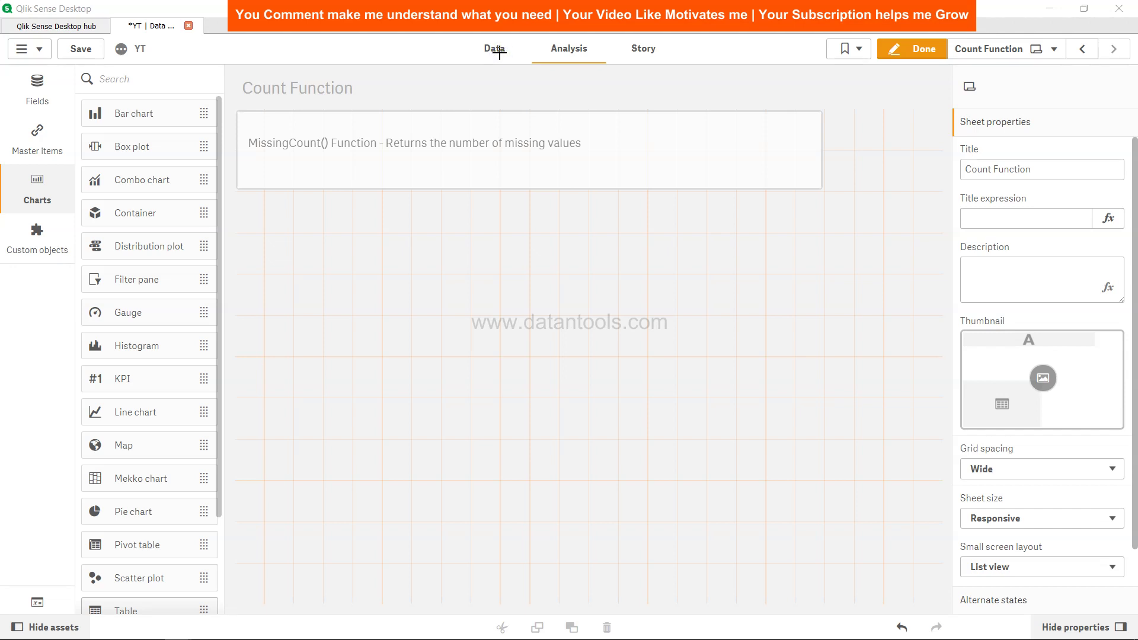
Open the data load editor and examine the inline Temp table's fields and delimiter clause
click(499, 52)
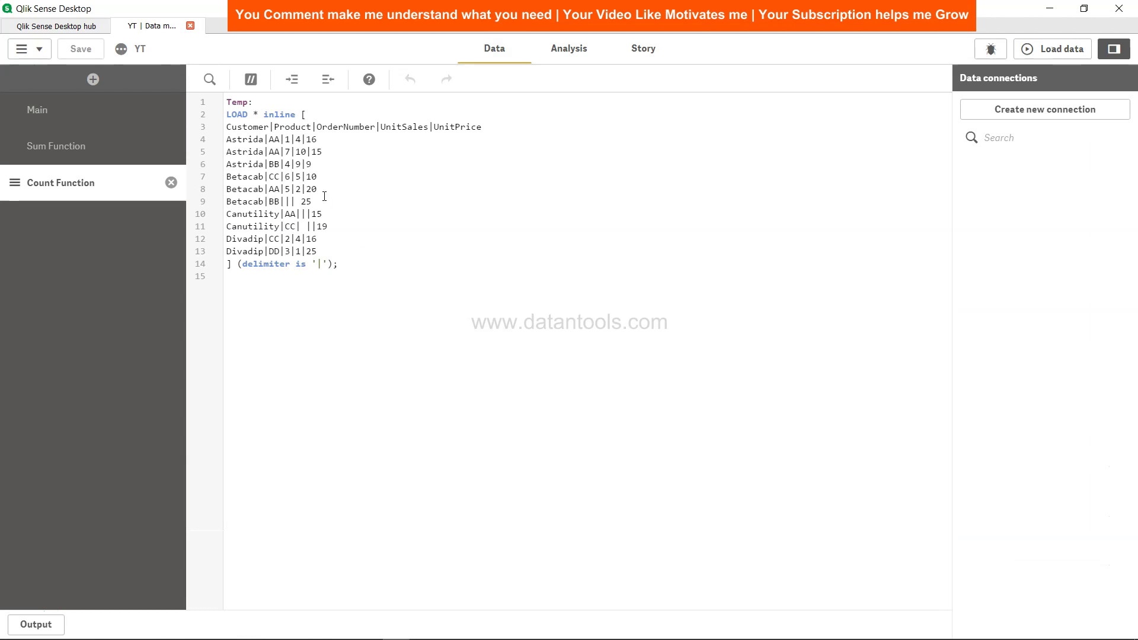
drag(227, 101, 352, 260)
click(352, 261)
click(288, 125)
drag(287, 126, 295, 126)
drag(258, 264, 323, 265)
click(287, 140)
drag(380, 127, 417, 130)
Inspect the Temp rows with missing order numbers (Betacab, Canutility), ending after the load statement
click(301, 139)
click(307, 140)
key(End)
click(291, 201)
click(299, 202)
click(298, 213)
drag(231, 214, 316, 212)
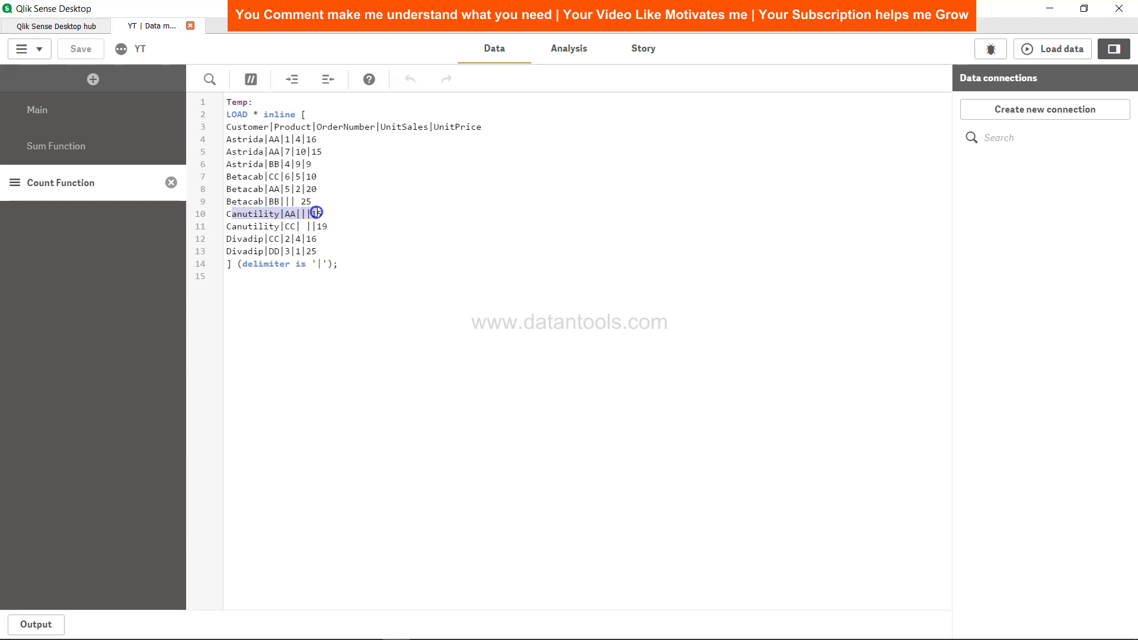
drag(237, 225, 324, 223)
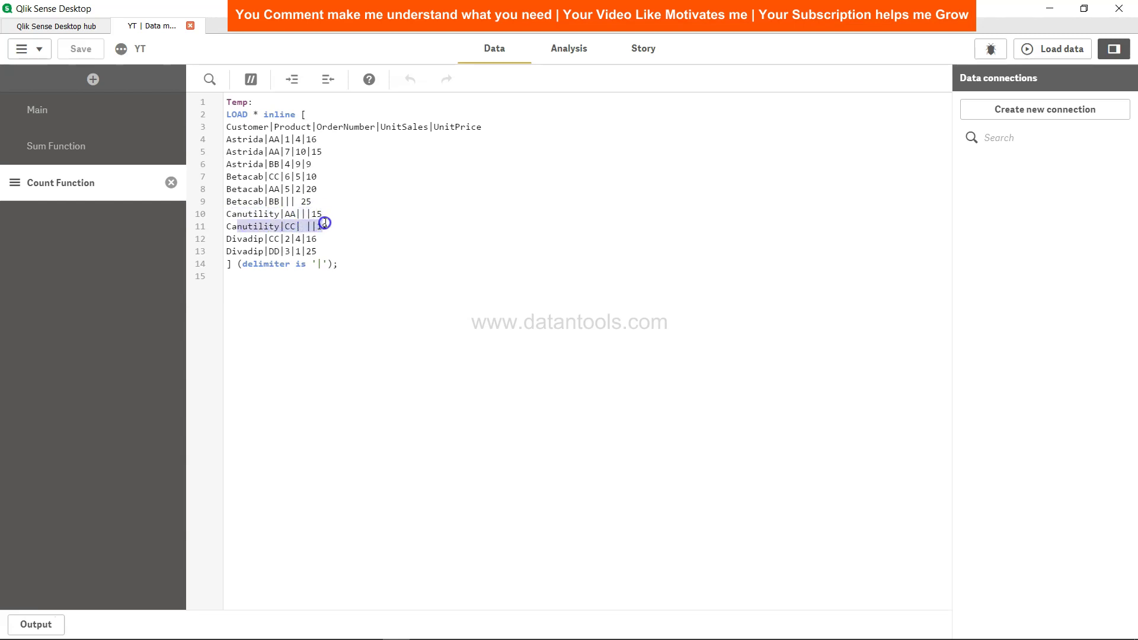
click(324, 223)
click(367, 256)
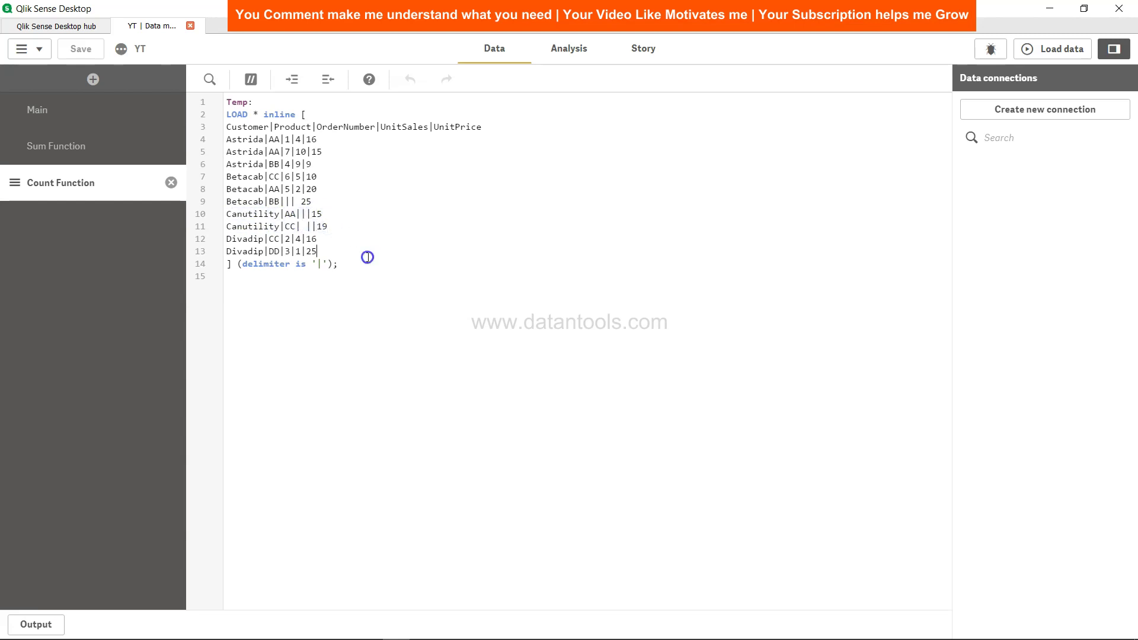
click(365, 265)
Below Temp, write 'MissingCount: LOAD Customer, MissingCount(OrderNumber) as MissingOrderByCustomer'
click(449, 394)
key(Return)
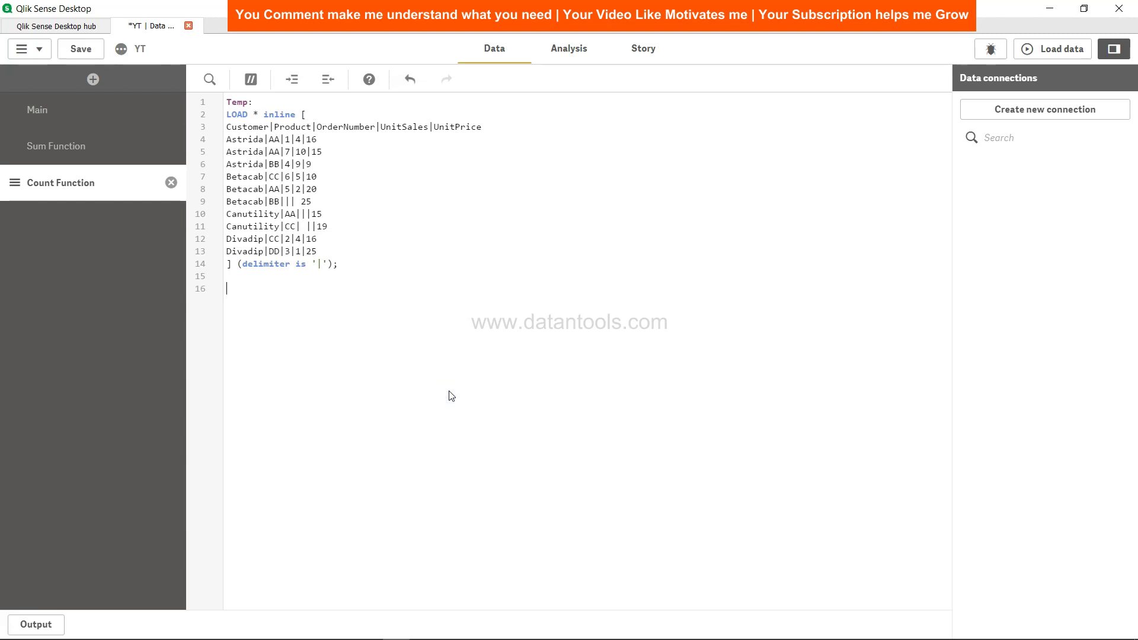
text(Loa)
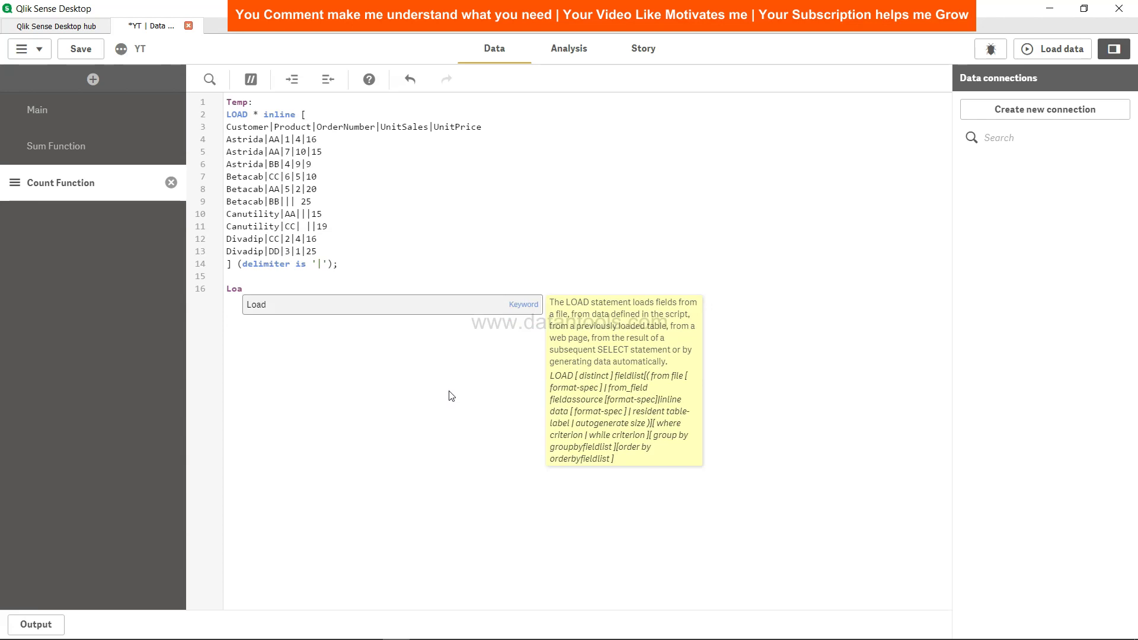
key(BackSpace)
key(BackSpace)
key(BackSpace)
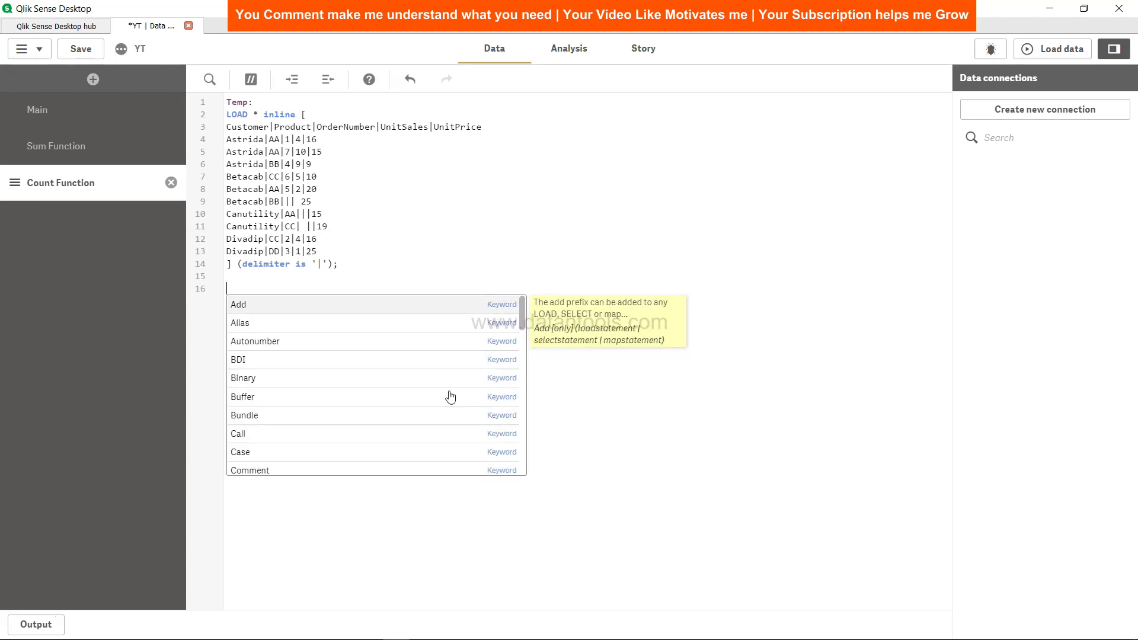
text(Miss)
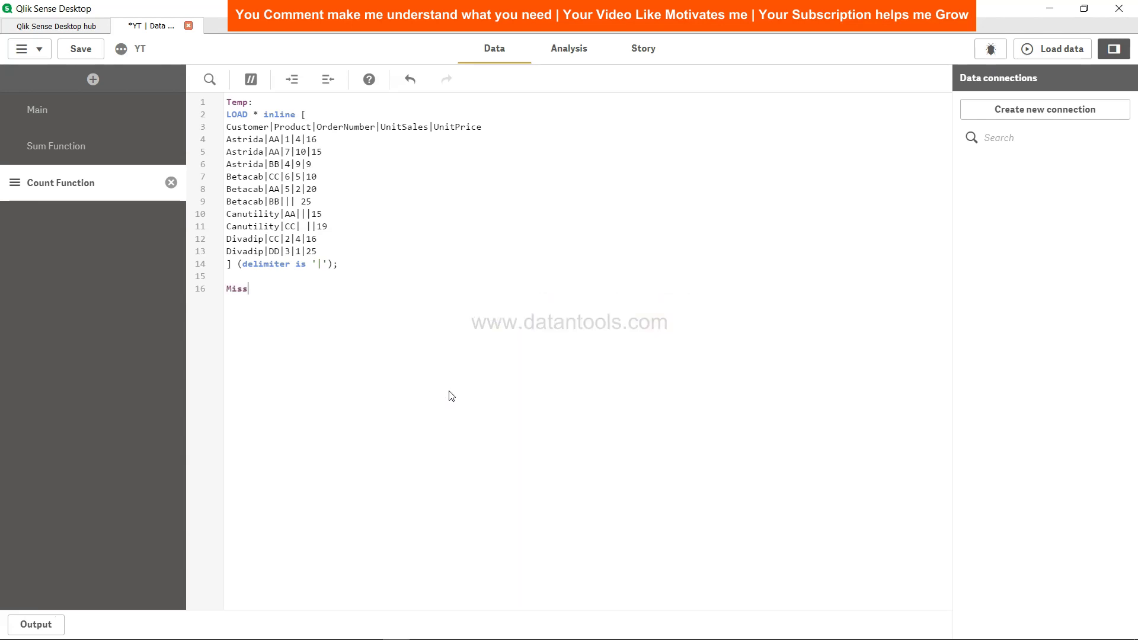
text(ingCount: LOAD )
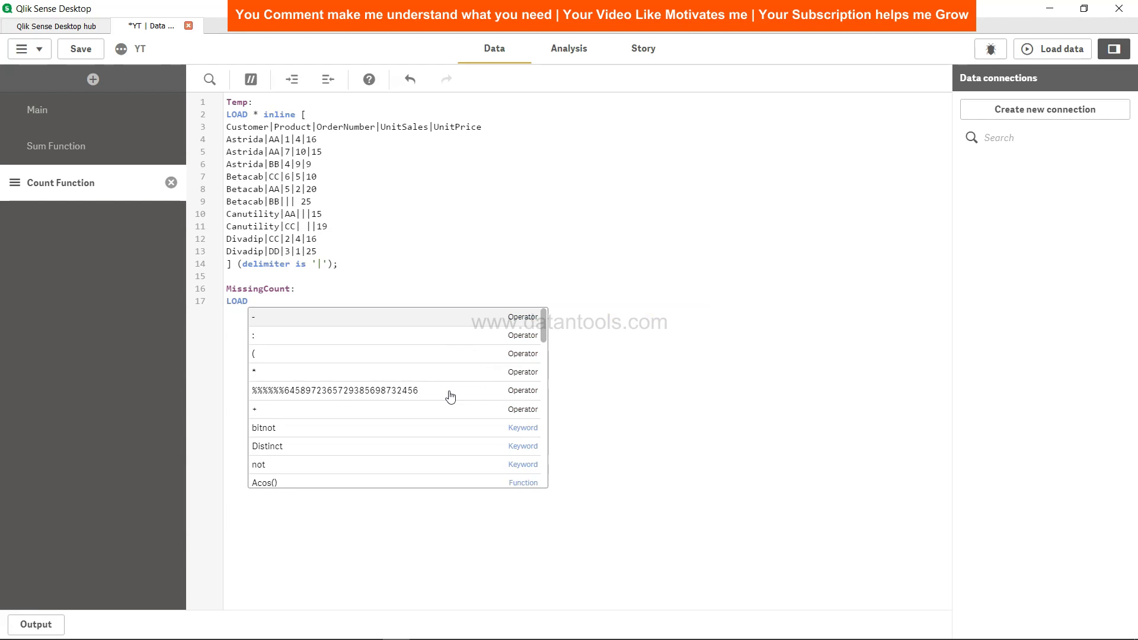
text(Customer,)
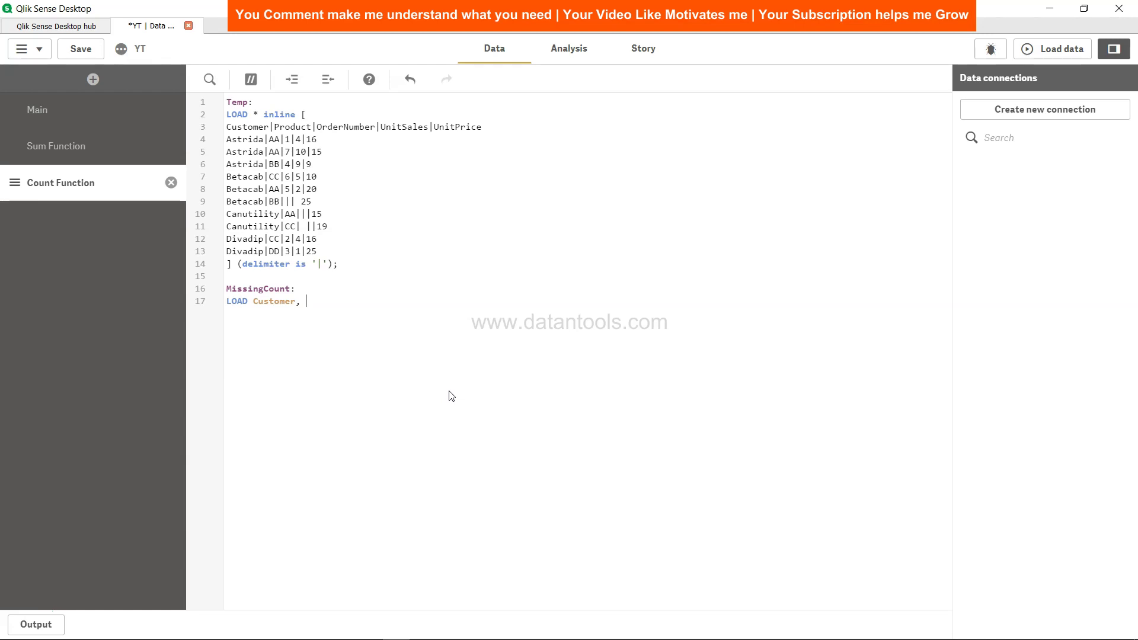
text(MissingC)
key(Return)
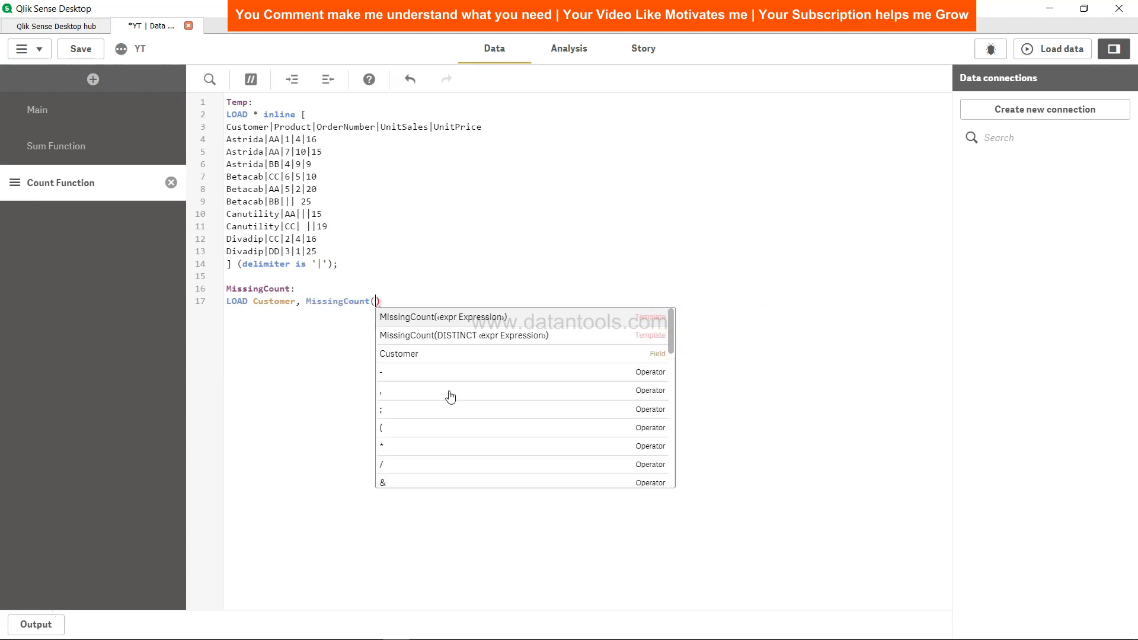
text(Order)
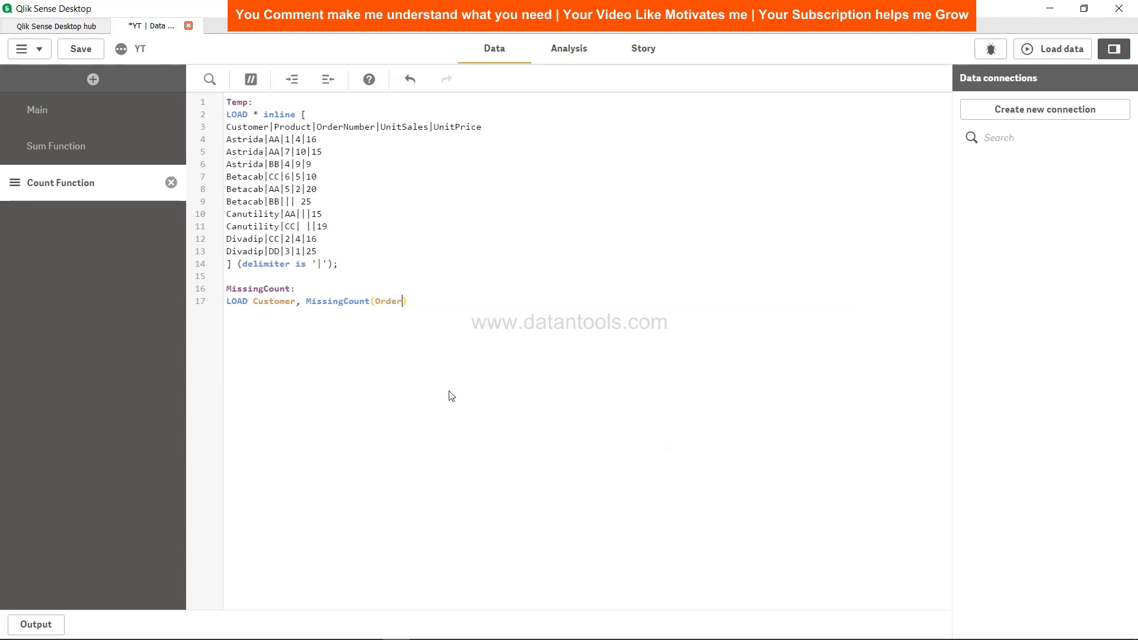
text(Number) as MissingRO)
key(BackSpace)
key(BackSpace)
text(OrderByCustomer)
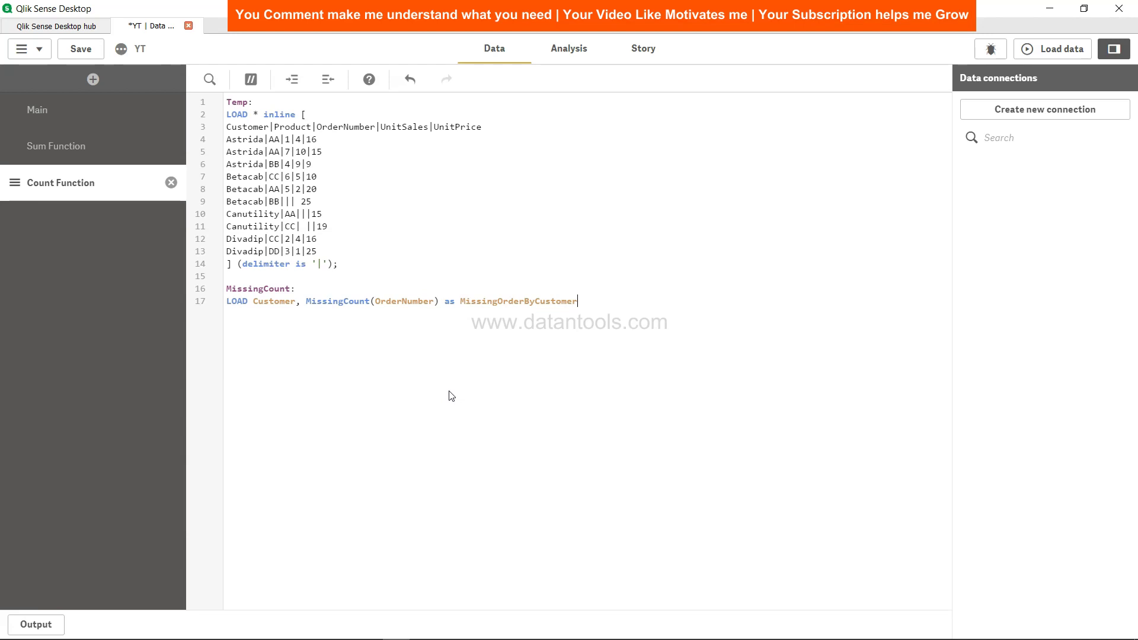
End the MissingCount load with 'Resident Temp Group By Customer;' and start a new line
text(Redi)
key(BackSpace)
key(BackSpace)
click(608, 304)
text(sude)
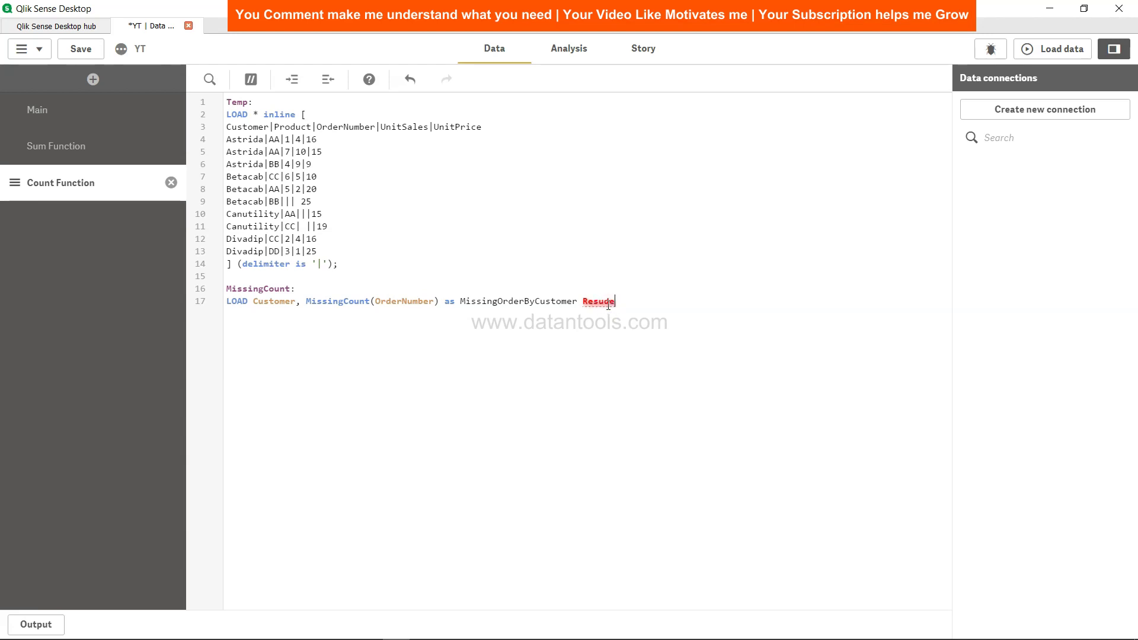
key(BackSpace)
key(BackSpace)
key(BackSpace)
text(ident)
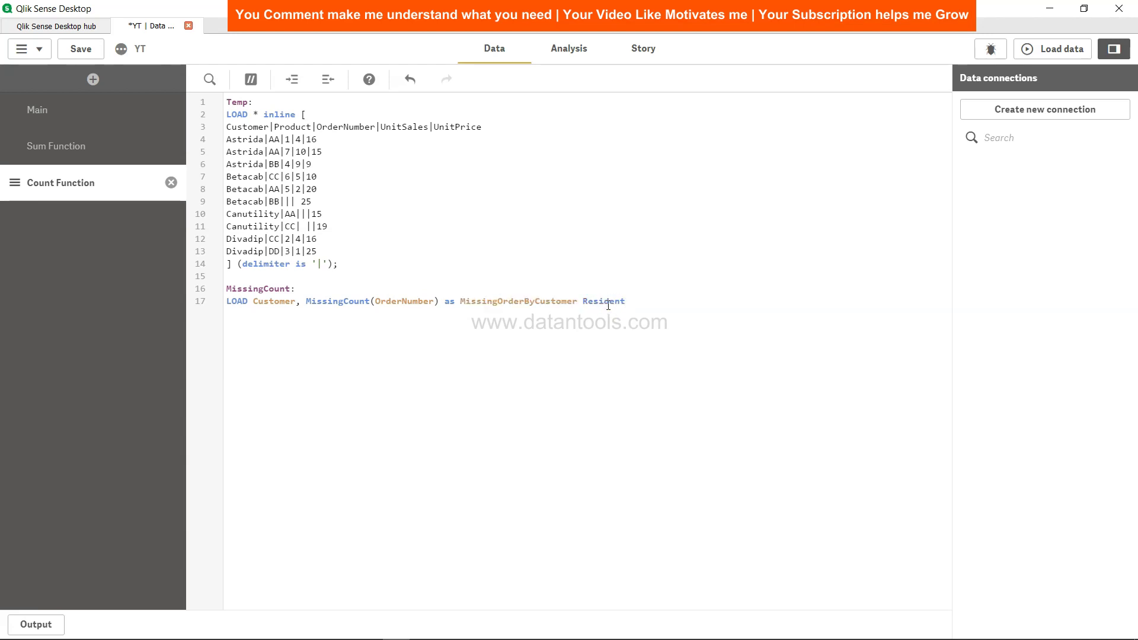
text( Temp)
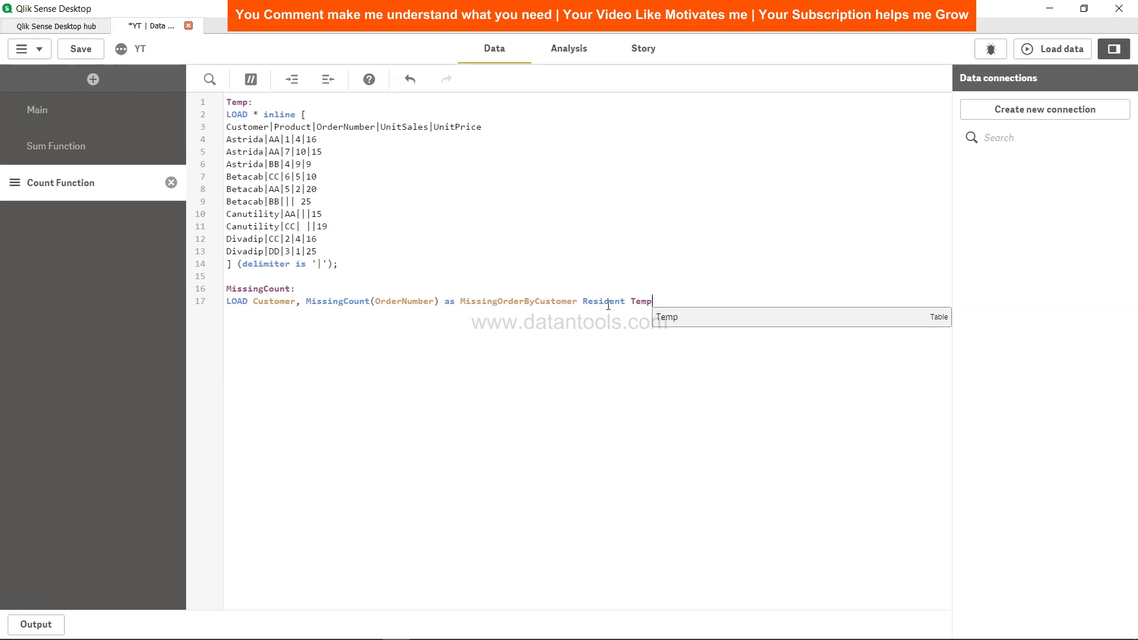
text( Group )
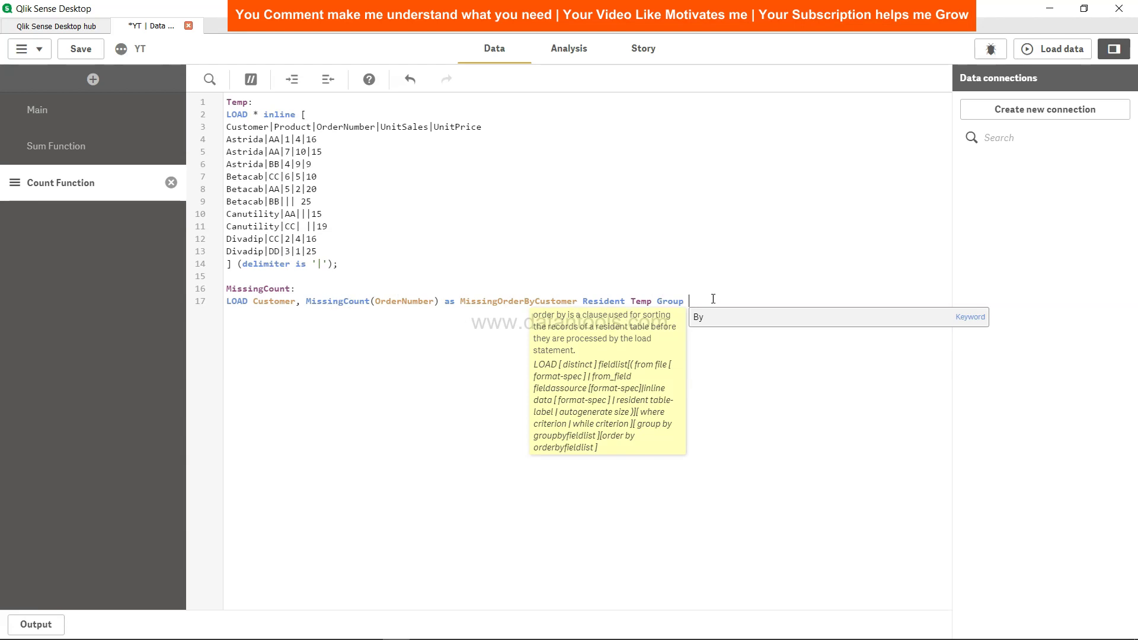
text(By )
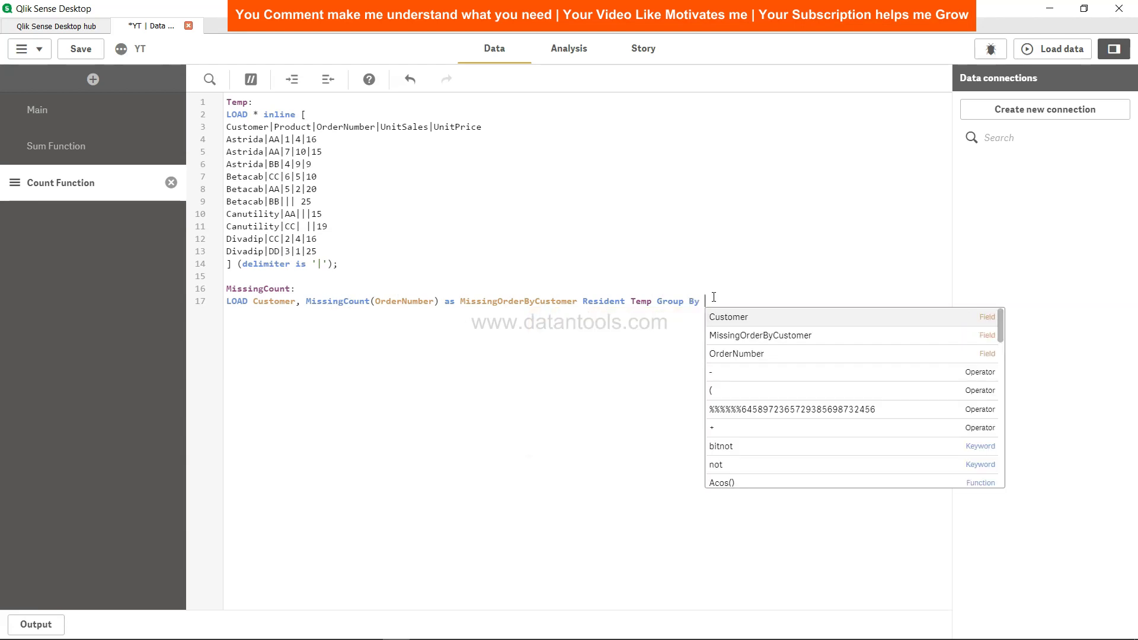
text(Customerl)
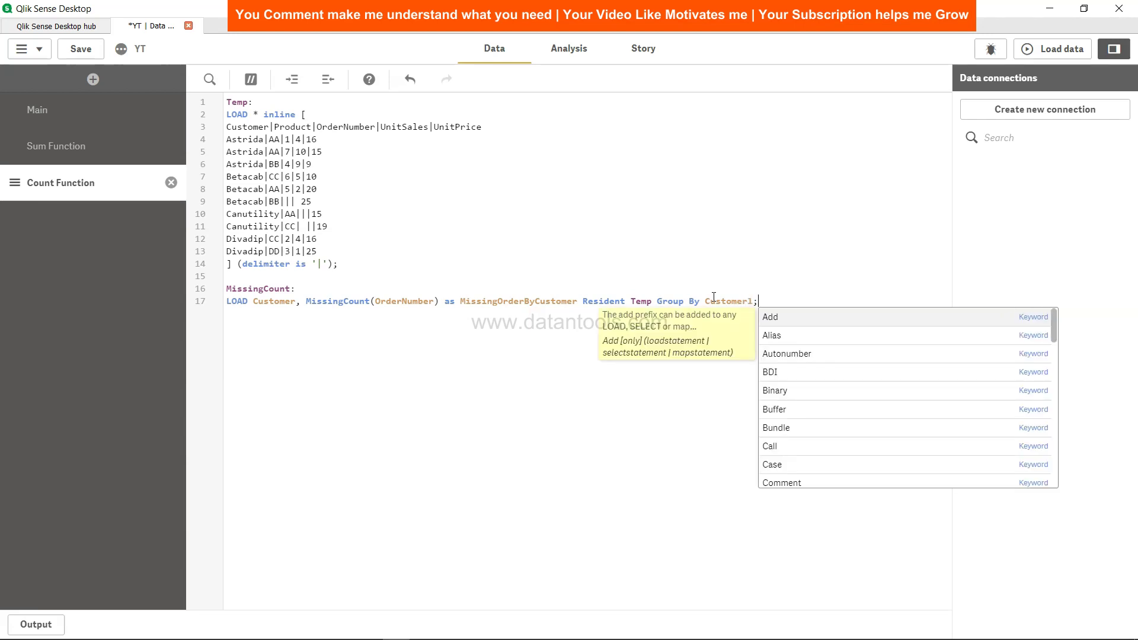
text(1)
key(BackSpace)
text(;)
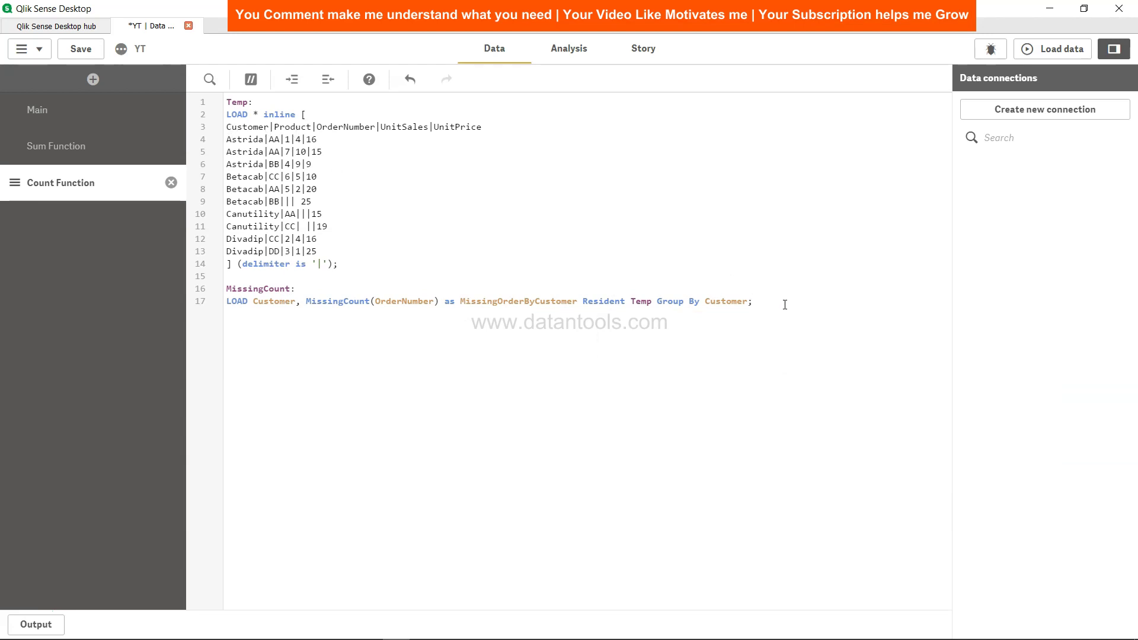
key(Return)
key(Return)
Add 'Load MissingCount(OrderNumber) as TotalMissingCount Resident Temp;' on line 19
text(Load MissingC)
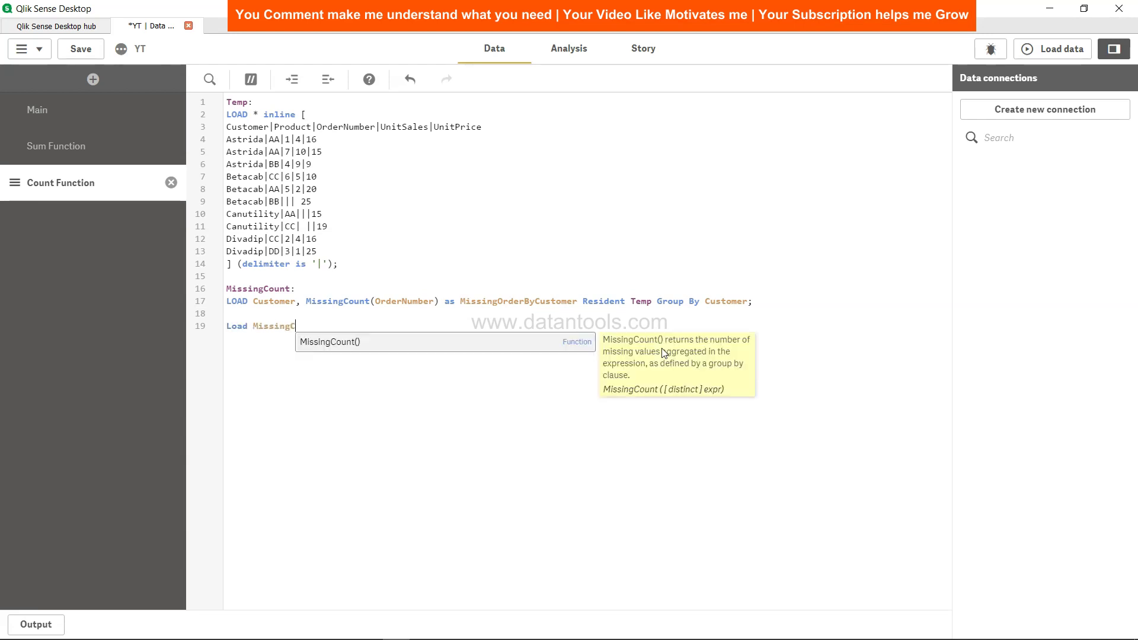
text(ount()
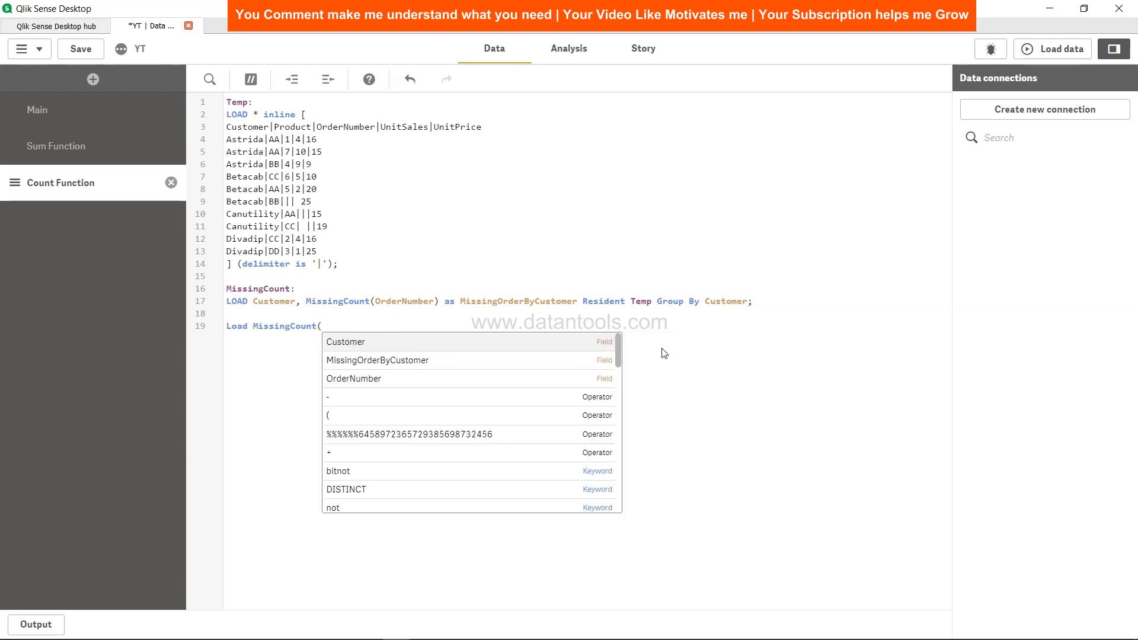
text(OrderNumber) )
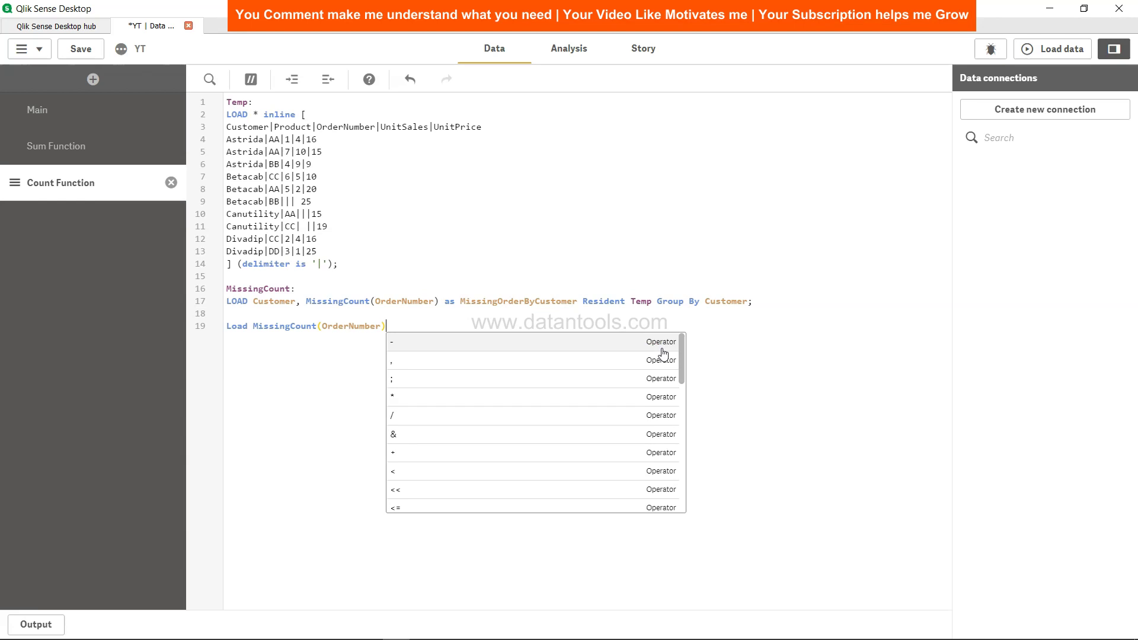
text(as Totl)
key(BackSpace)
text(a)
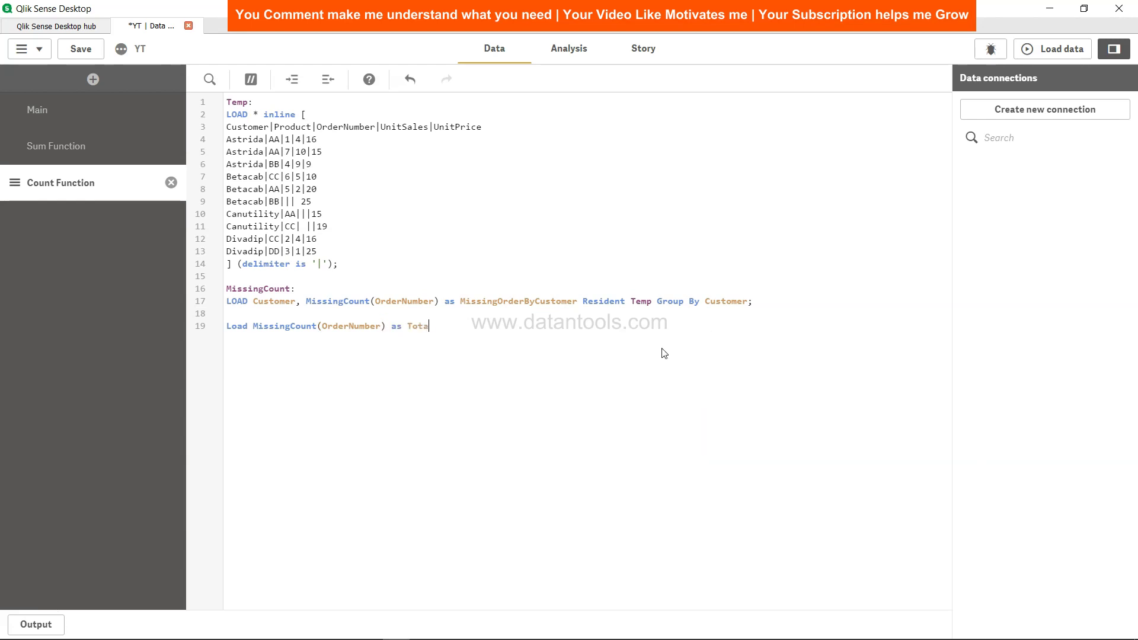
text(lMissingCou)
text(nt Re)
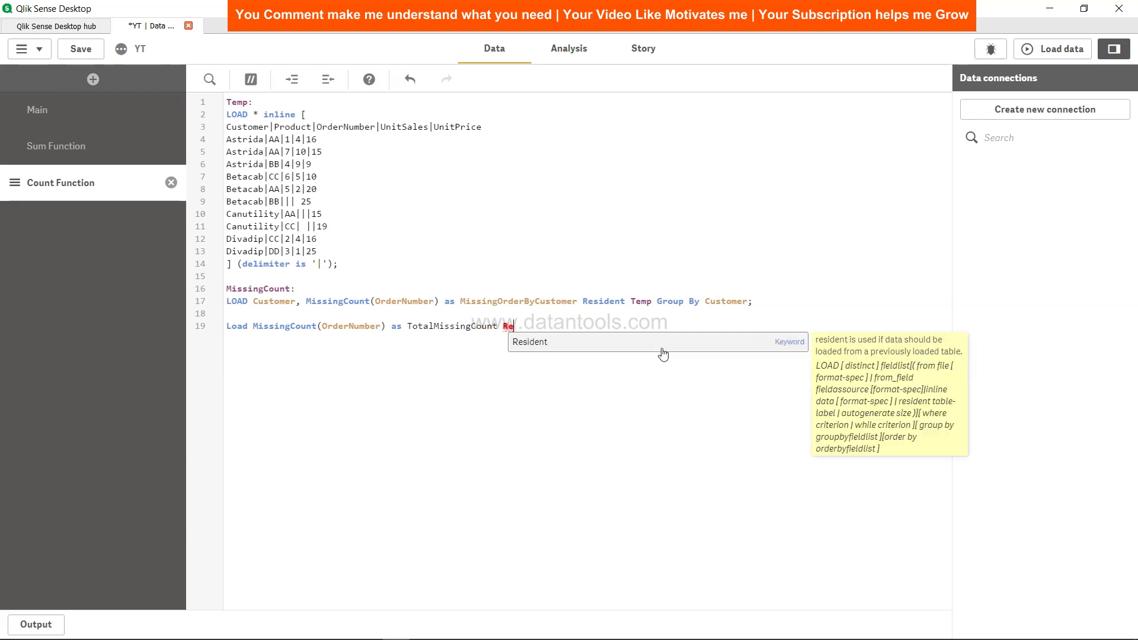
text(sident Templ)
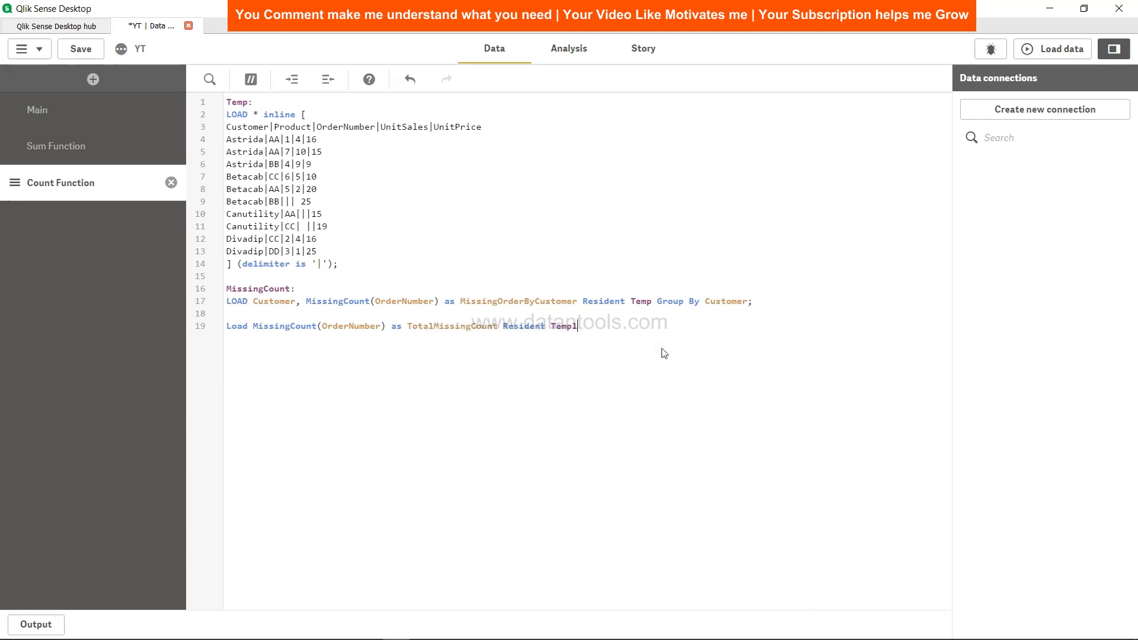
key(BackSpace)
key(BackSpace)
text(;)
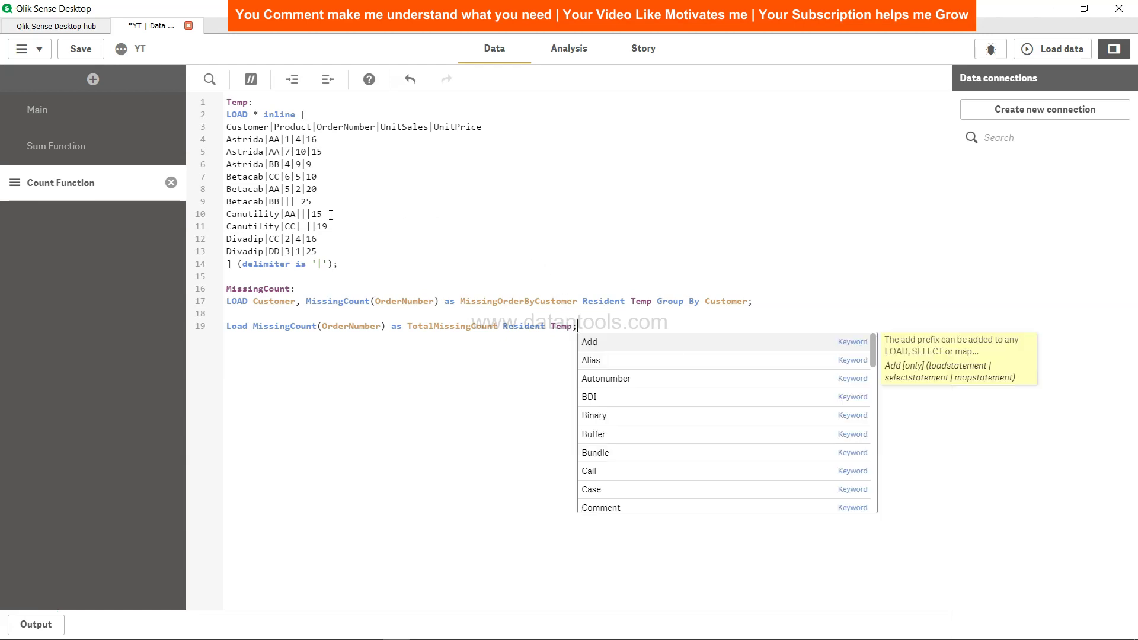
Save the script, reload the data, and close the completed load report
click(84, 52)
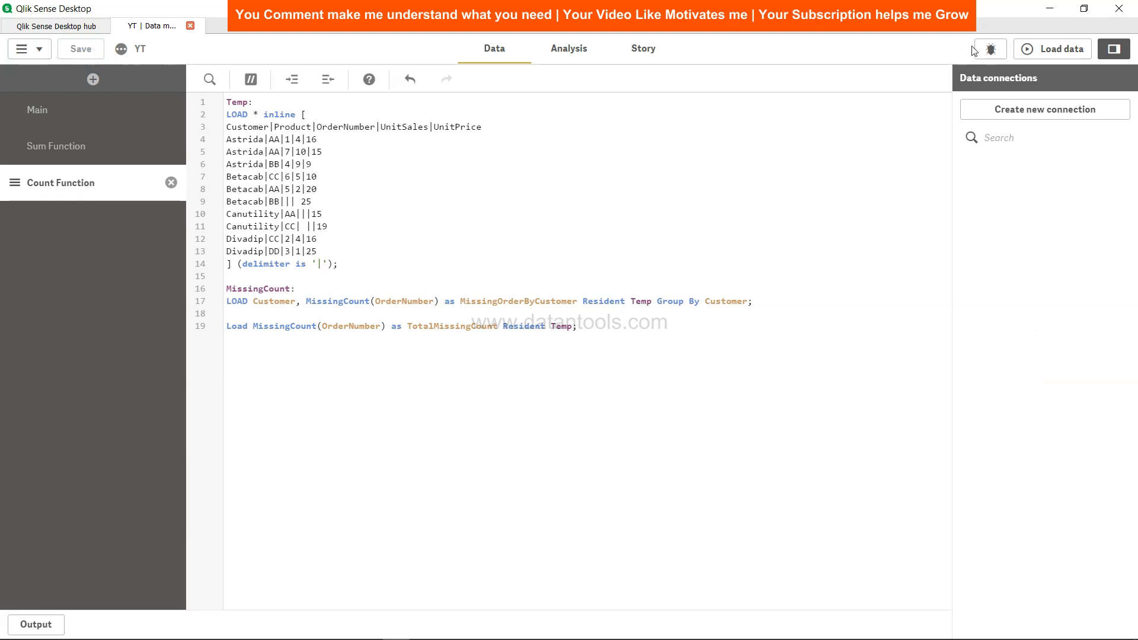
click(1056, 52)
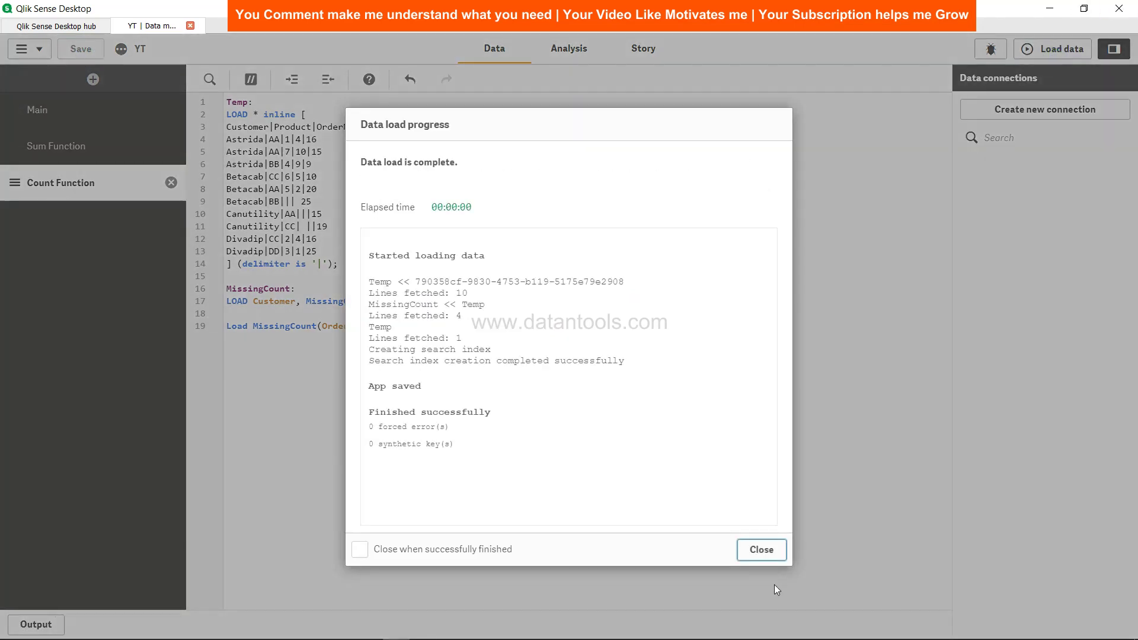
click(762, 549)
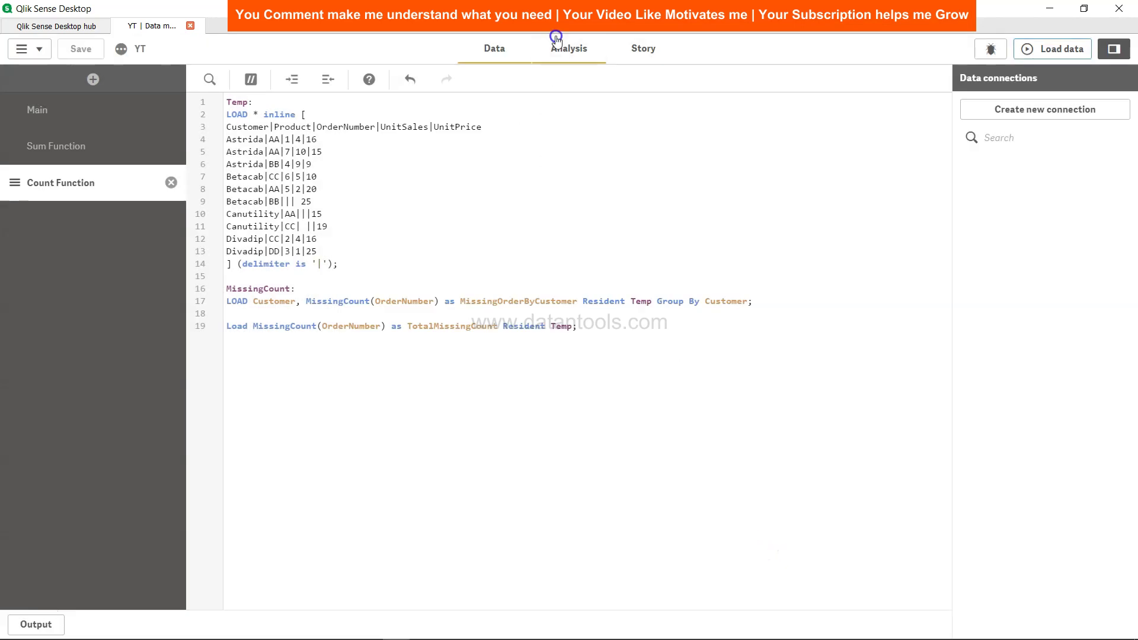
Place an empty table chart on the Count Function sheet
scroll(138, 500, down, 3)
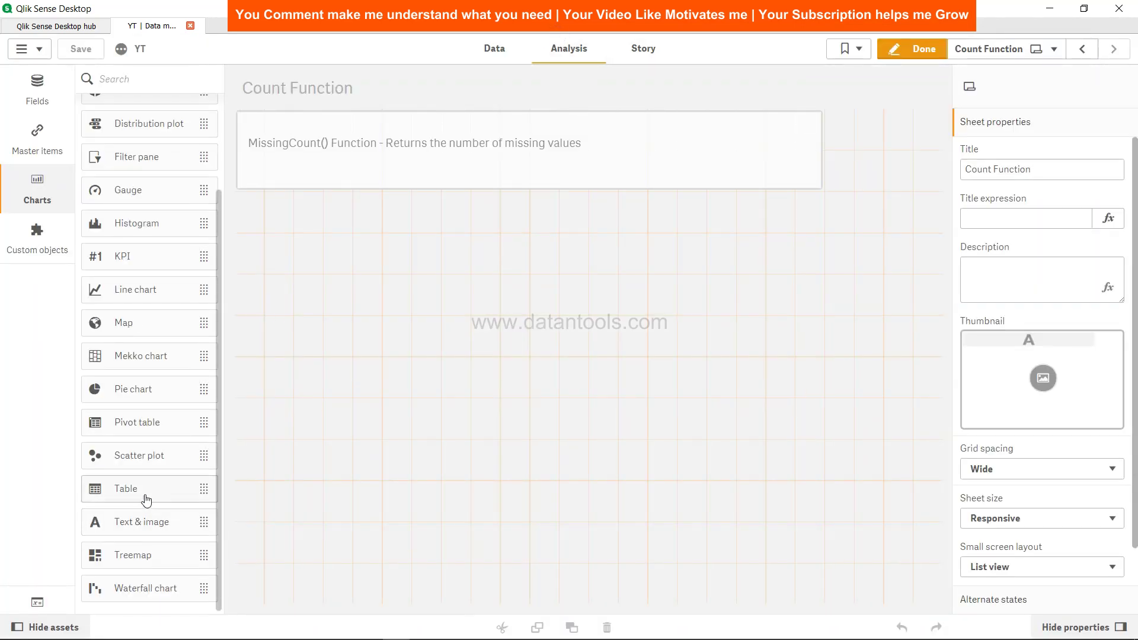
drag(145, 500, 368, 330)
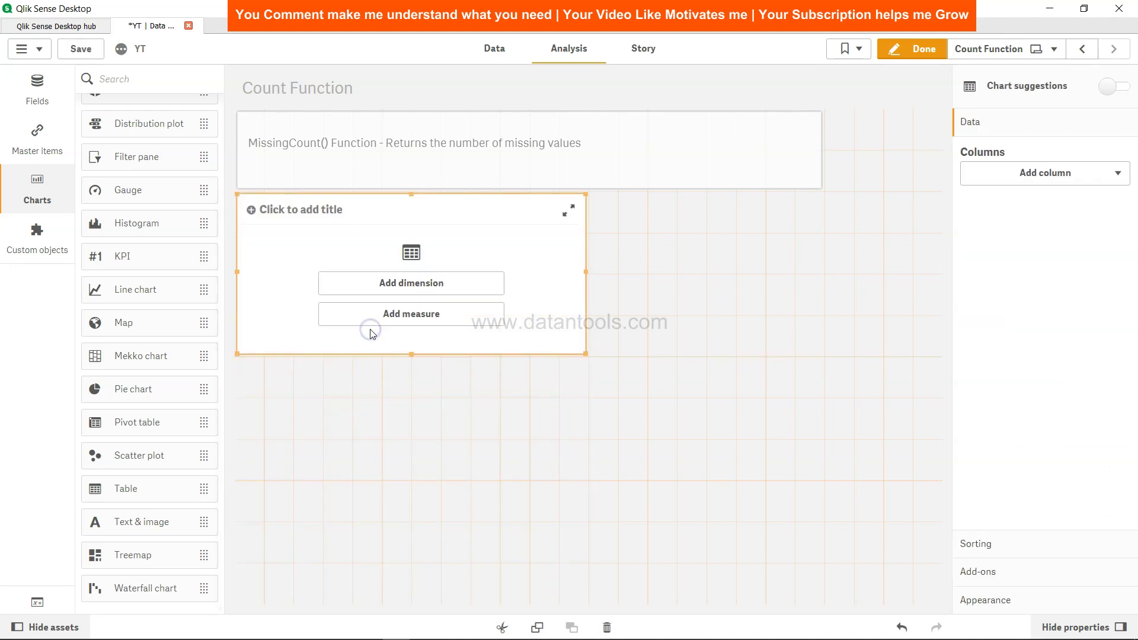
click(460, 284)
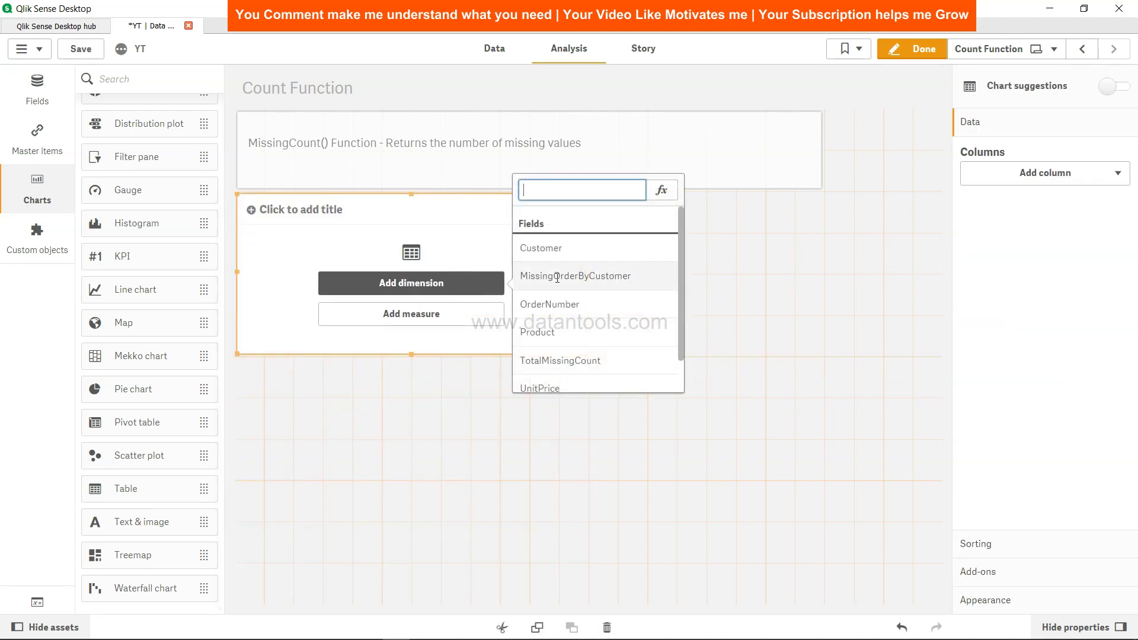
scroll(576, 327, down, 1)
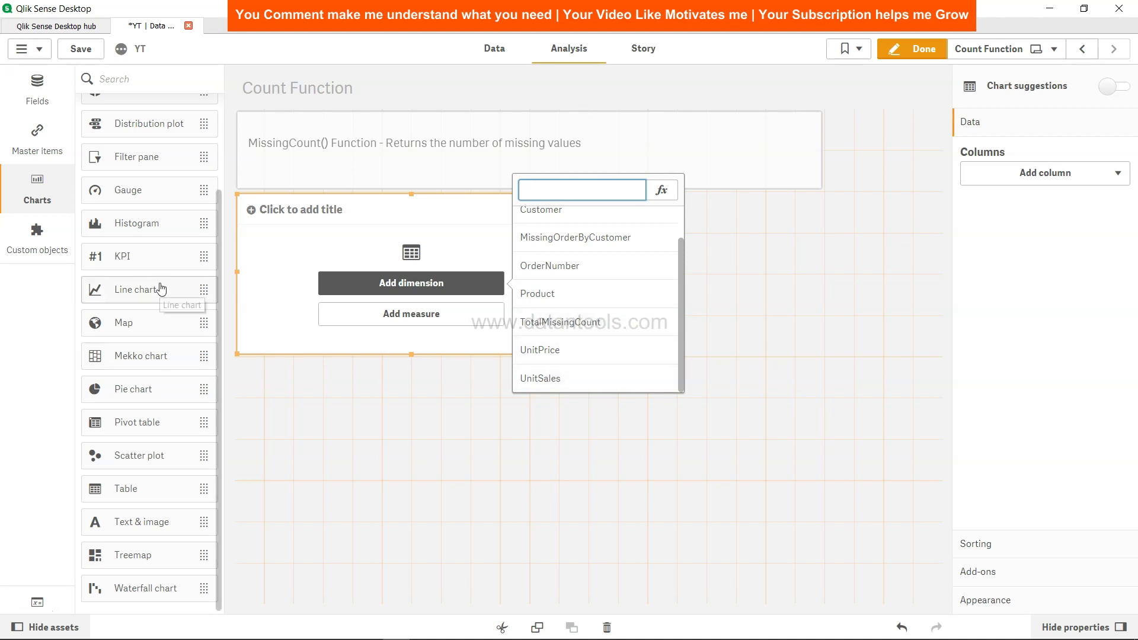
Add a KPI beside the table showing Sum(TotalMissingCount), which reads 3
drag(160, 253, 770, 238)
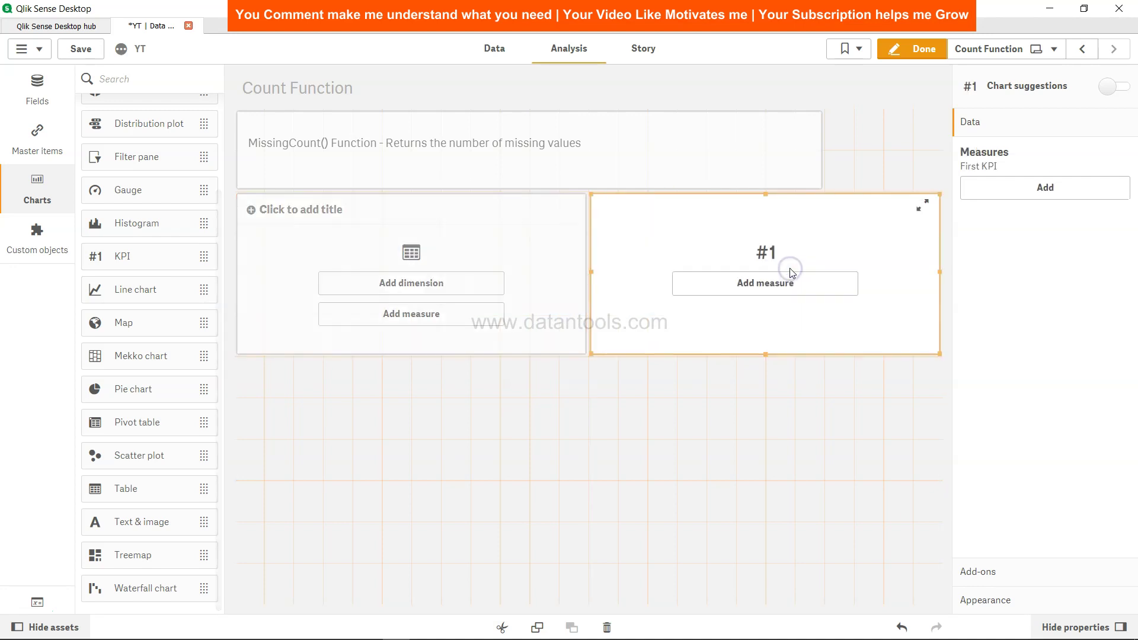
click(781, 283)
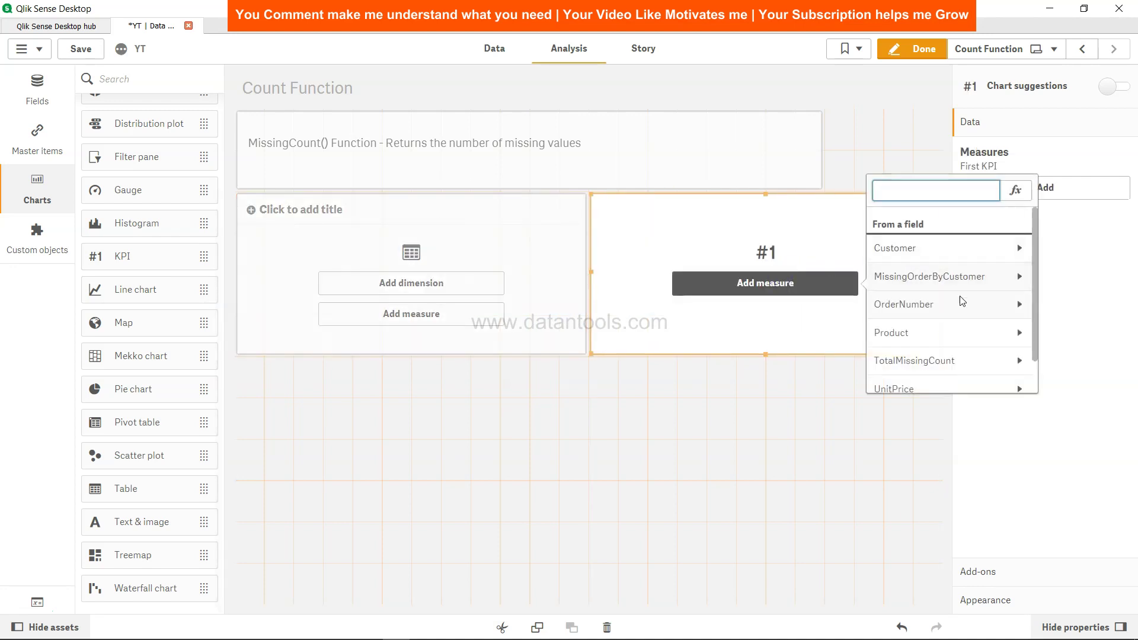
scroll(932, 353, down, 1)
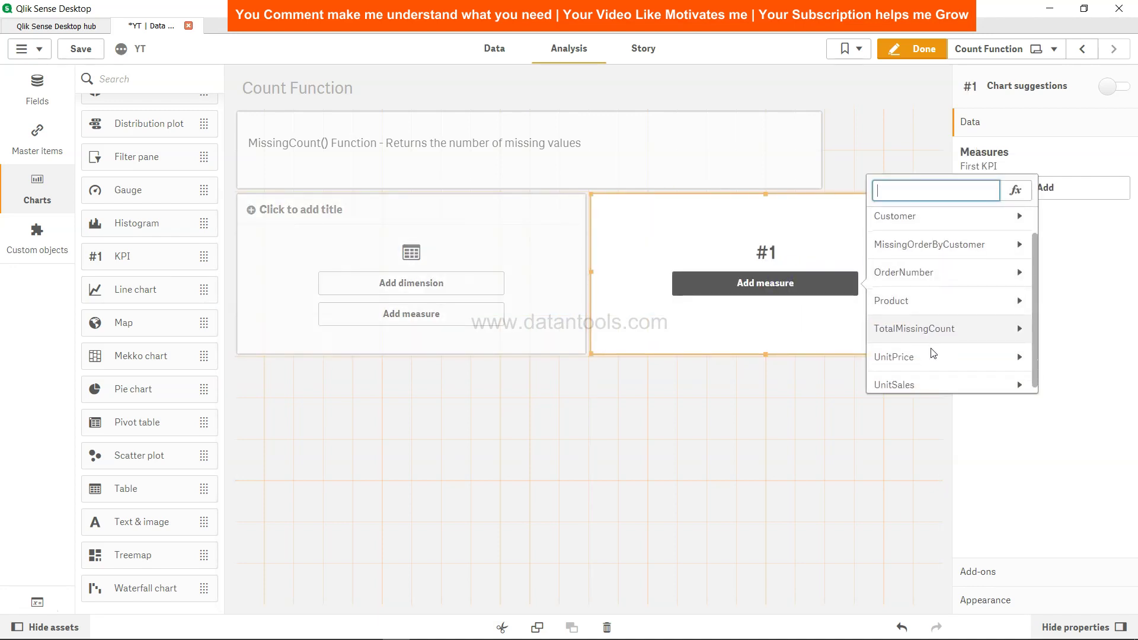
click(1017, 327)
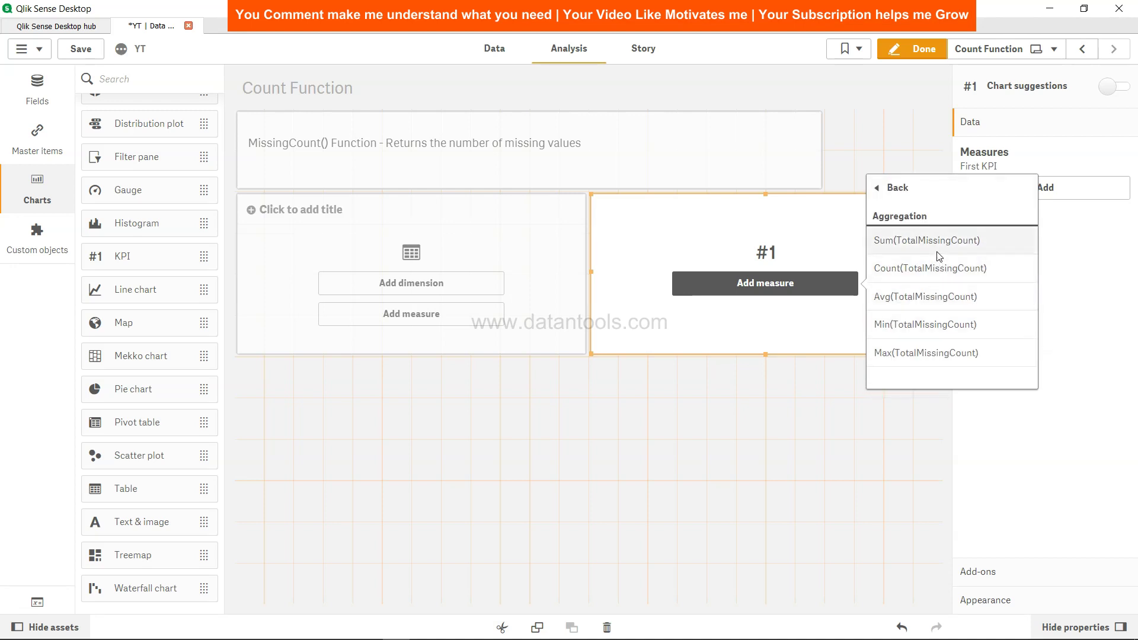
click(922, 240)
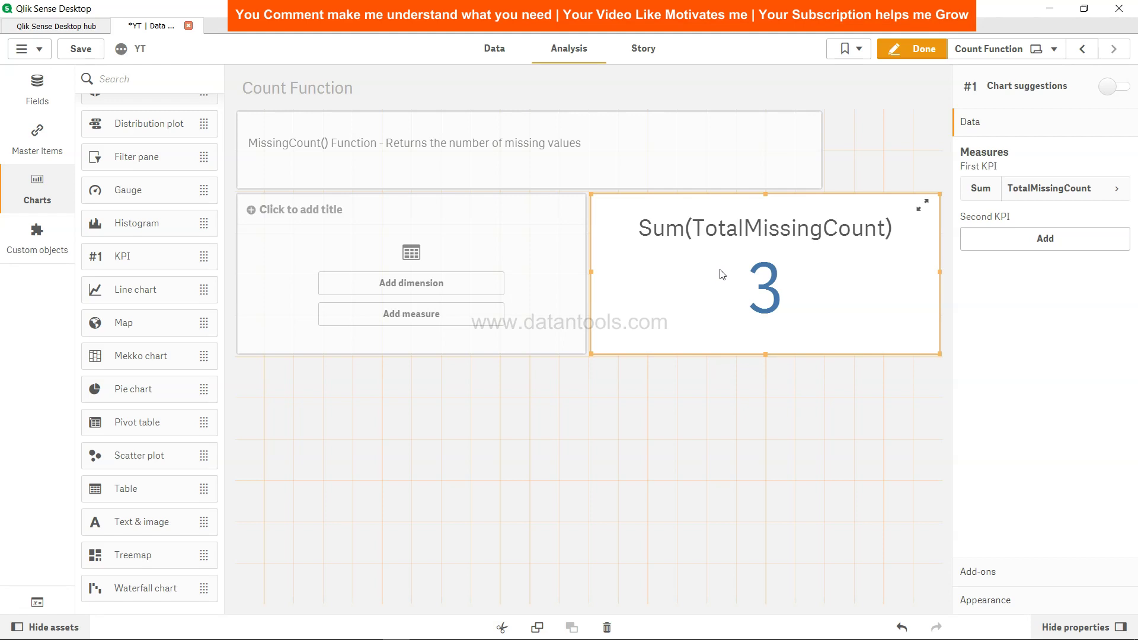
Add Customer and MissingOrderByCustomer dimension columns, showing 0, 1, 2, 0 per customer
click(386, 287)
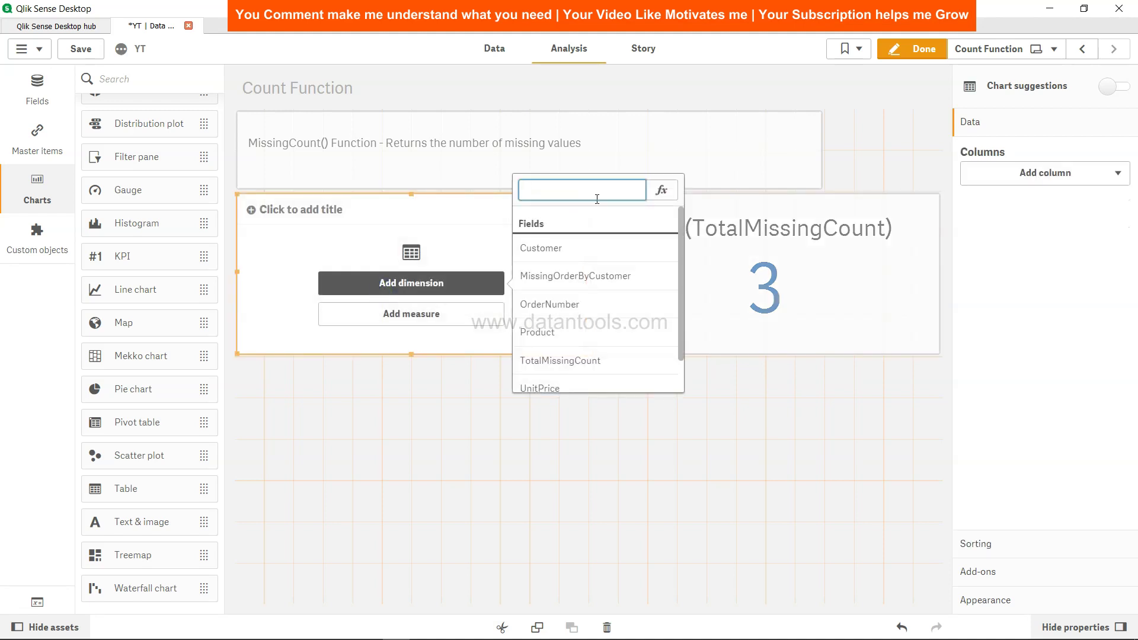
click(598, 248)
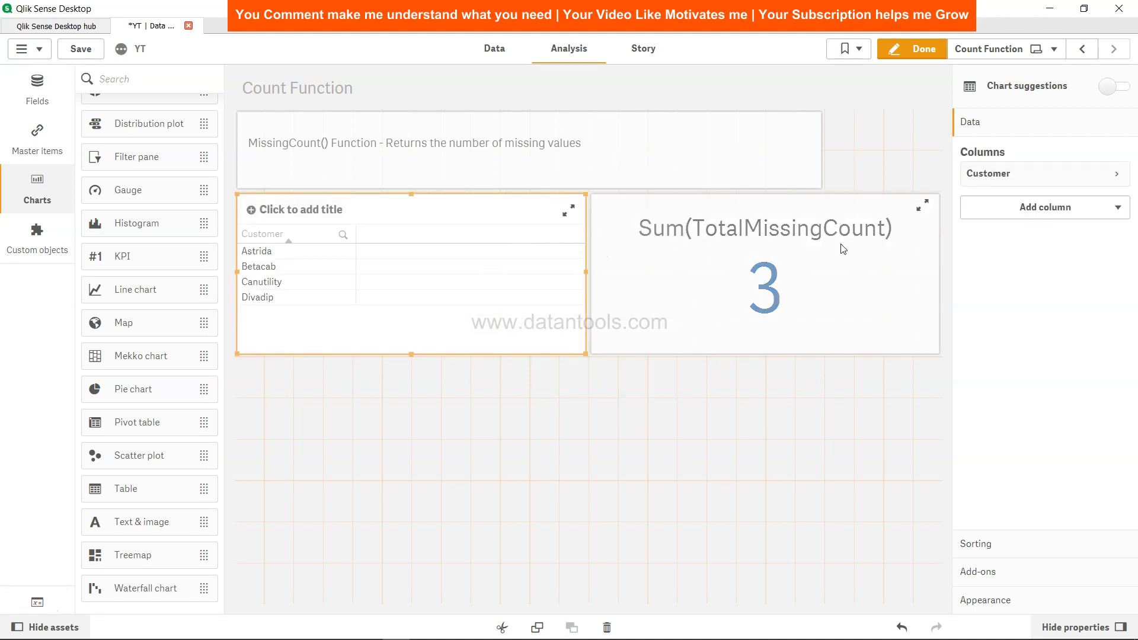
click(1092, 212)
click(1061, 243)
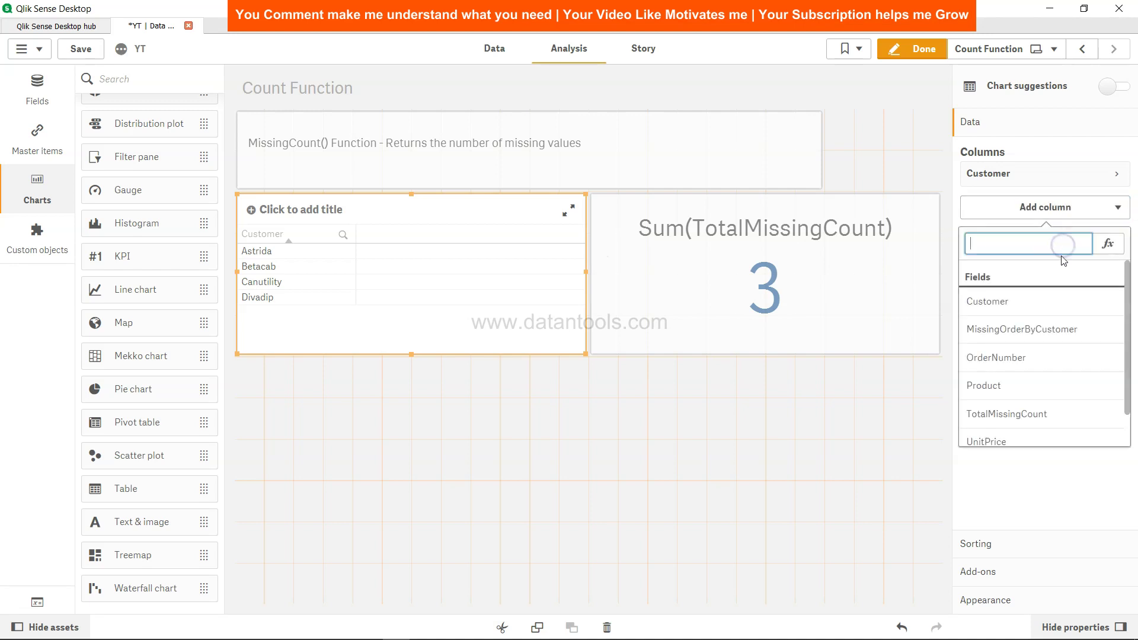
click(1037, 330)
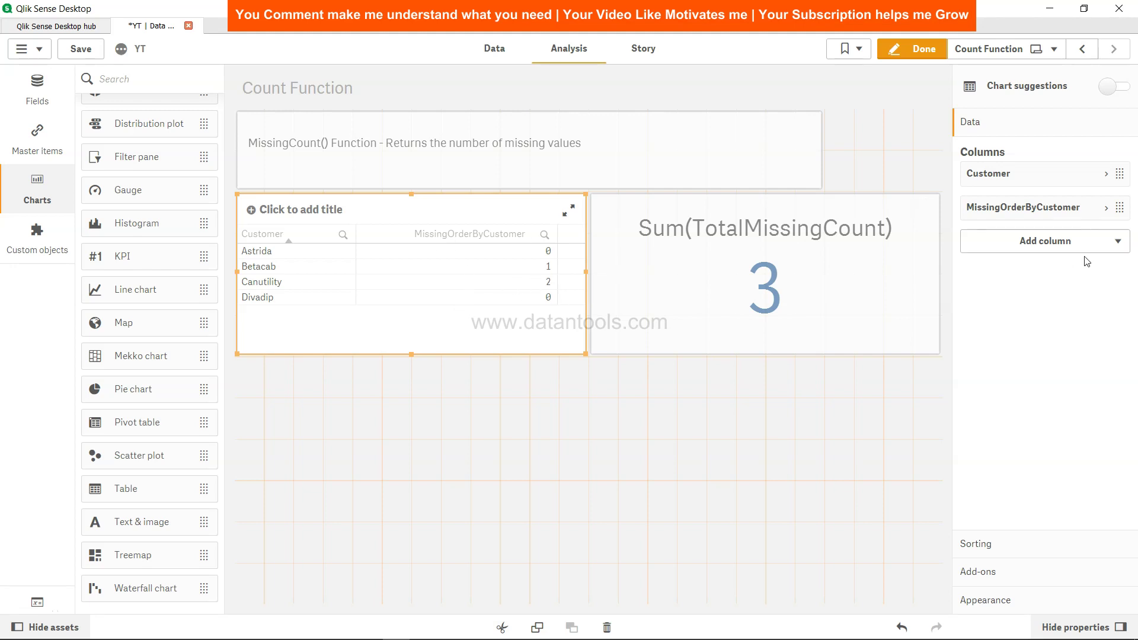
click(1116, 244)
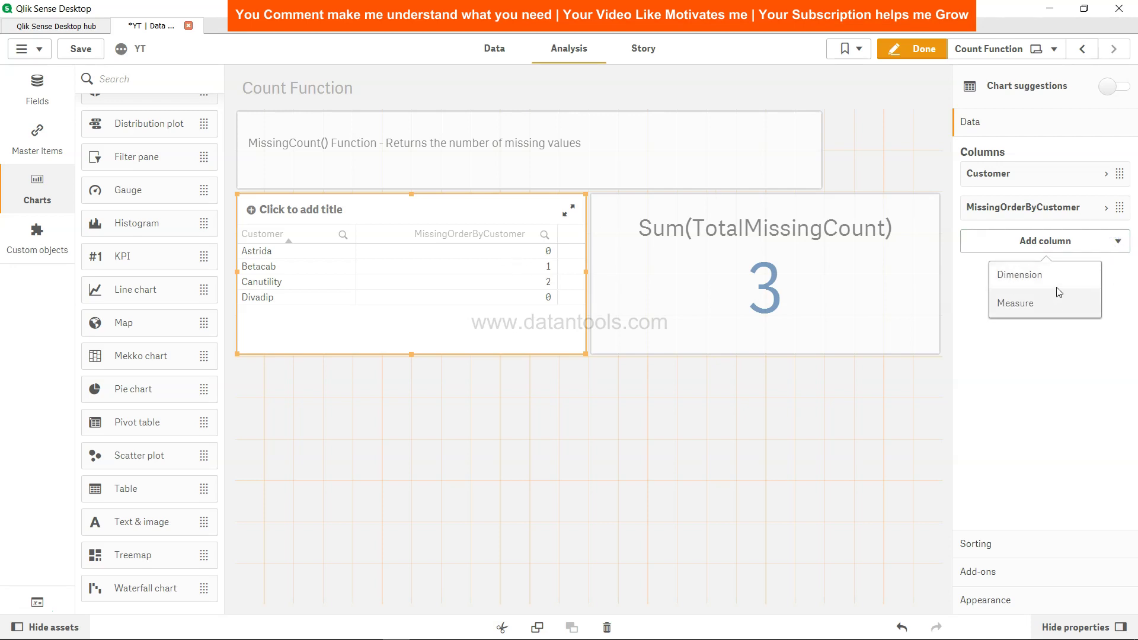
Add a measure column with the expression MissingCount(OrderNumber) via the expression editor
click(1034, 301)
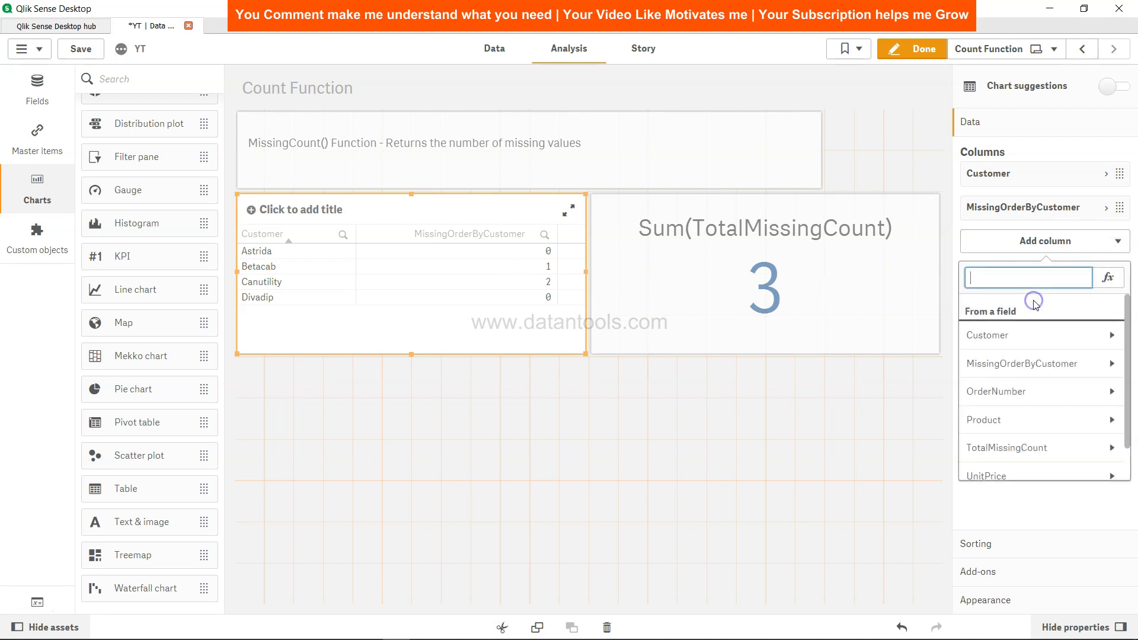
click(1107, 277)
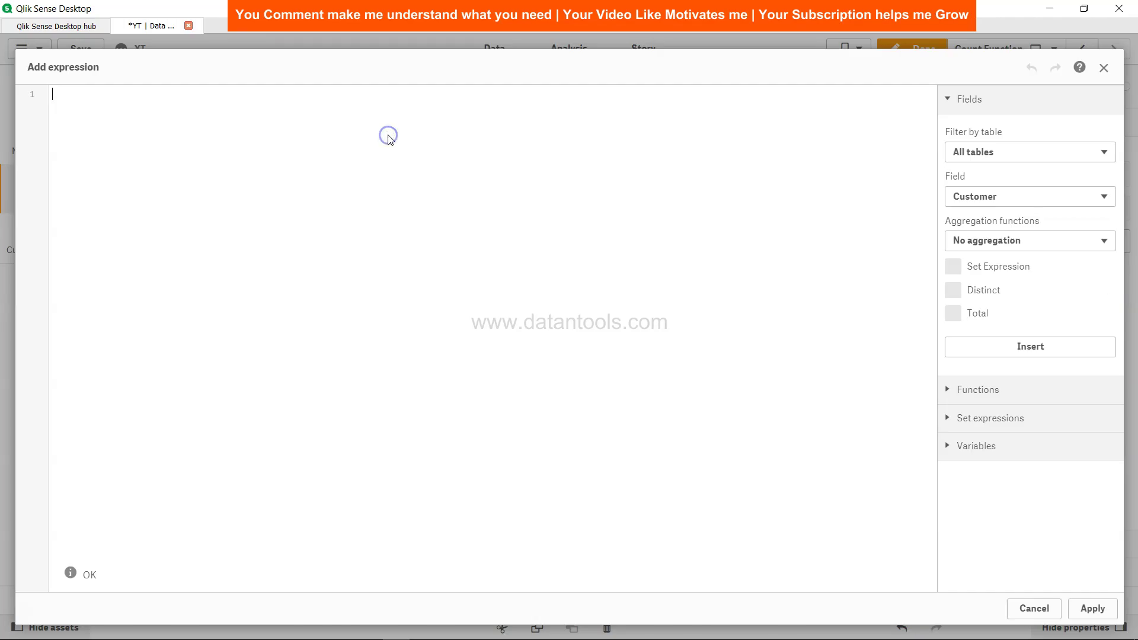
text(Missing)
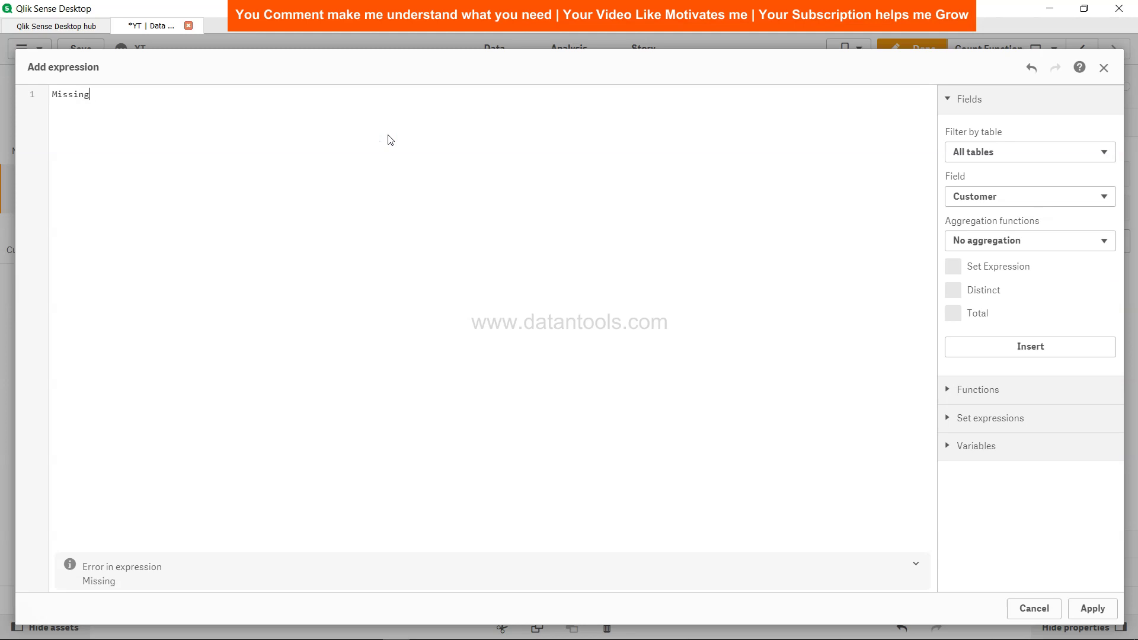
text(Count()
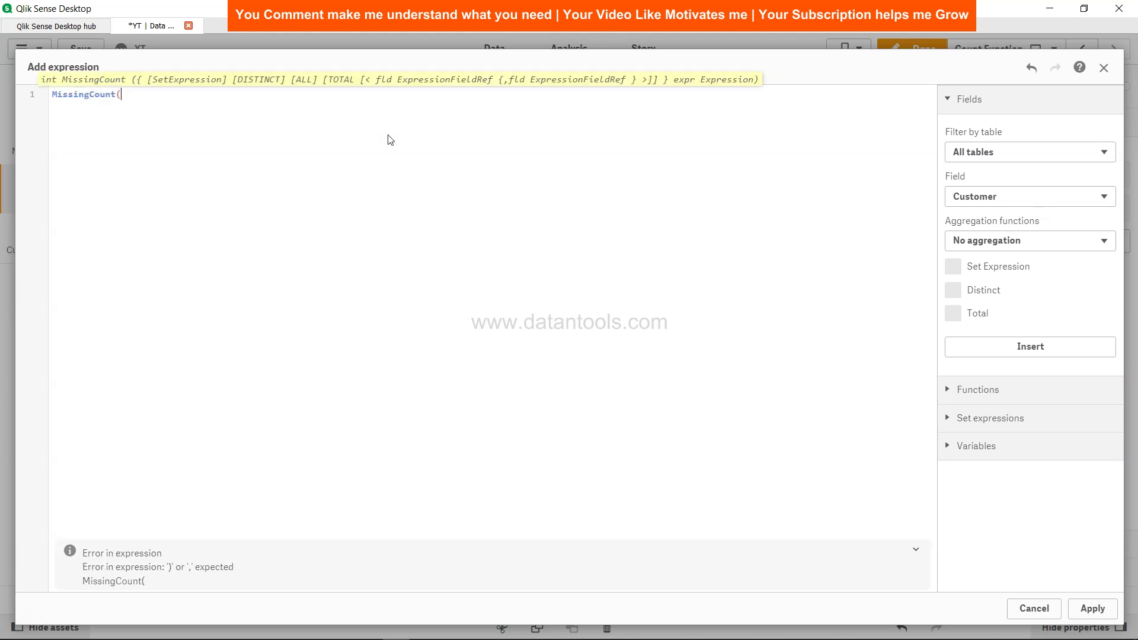
text(Order)
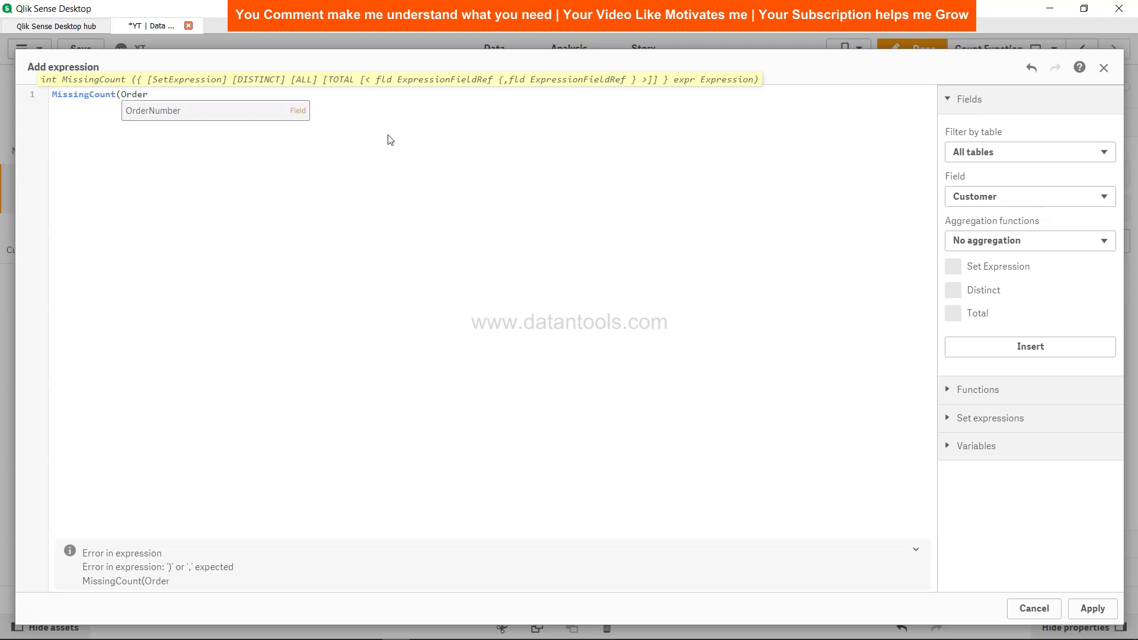
key(Return)
text())
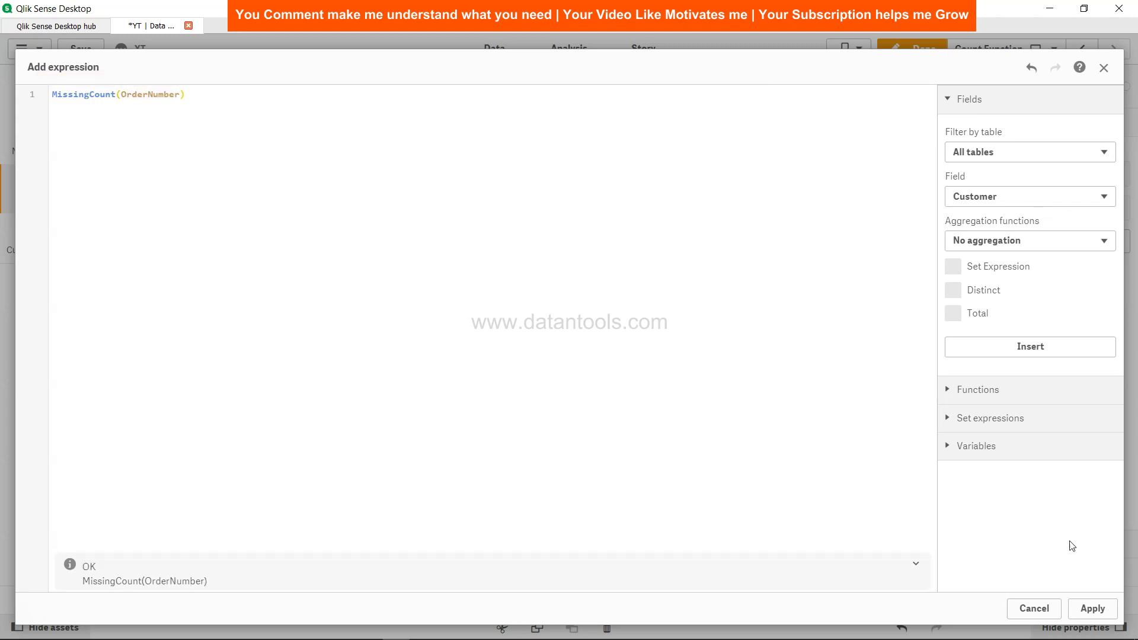
click(1093, 608)
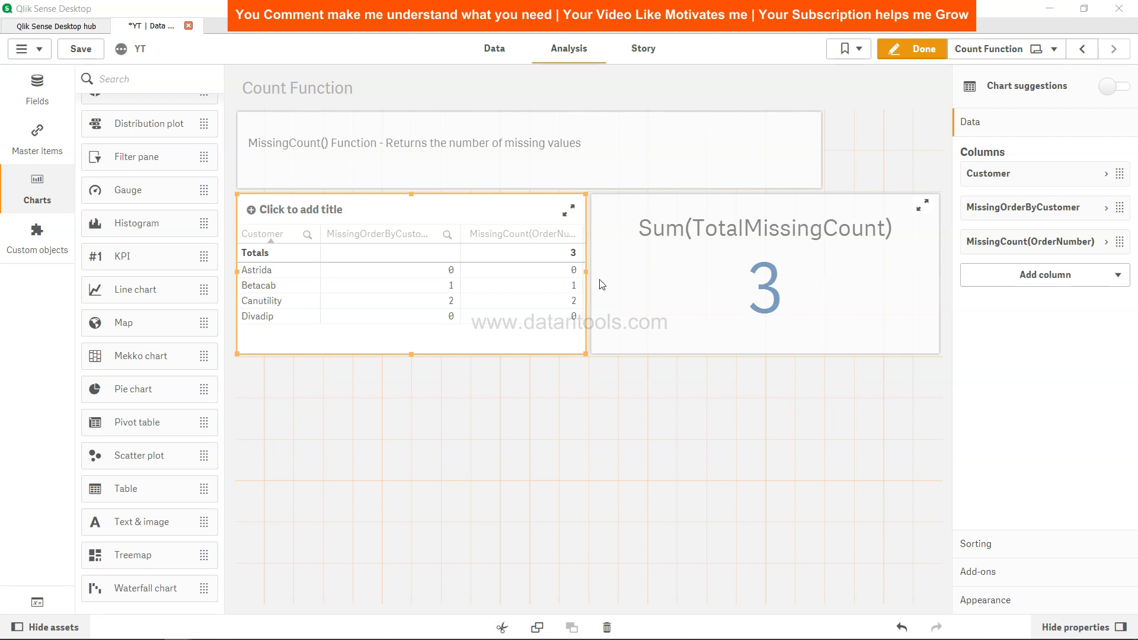
Check the line-17 MissingCount call, then review the table's MissingCount(OrderNumber) expression unchanged
click(492, 47)
click(376, 299)
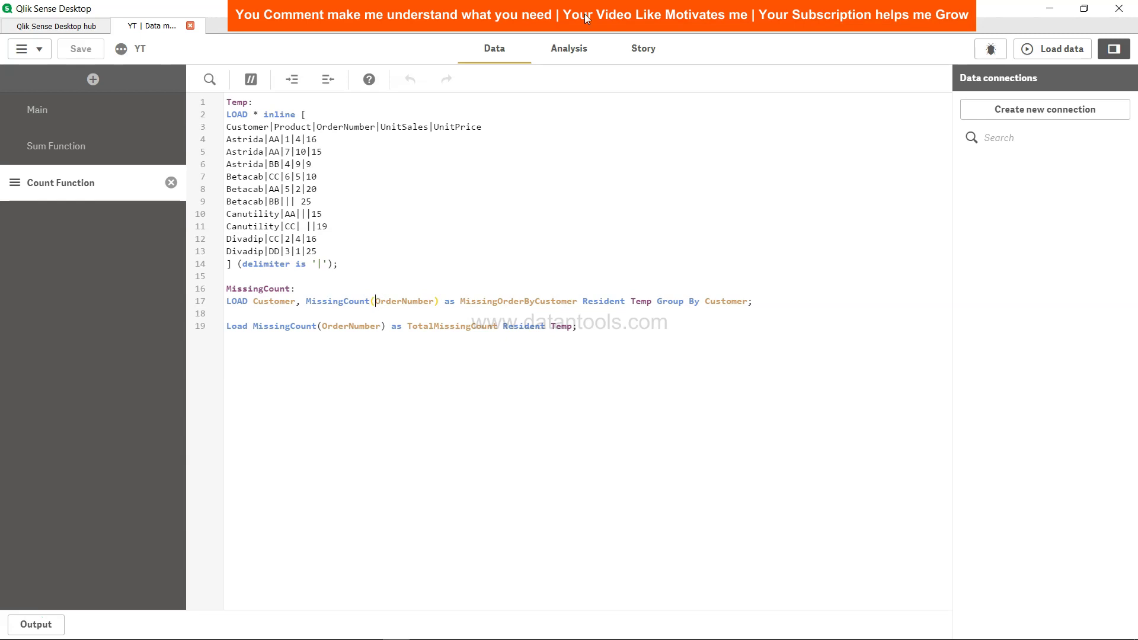
click(570, 48)
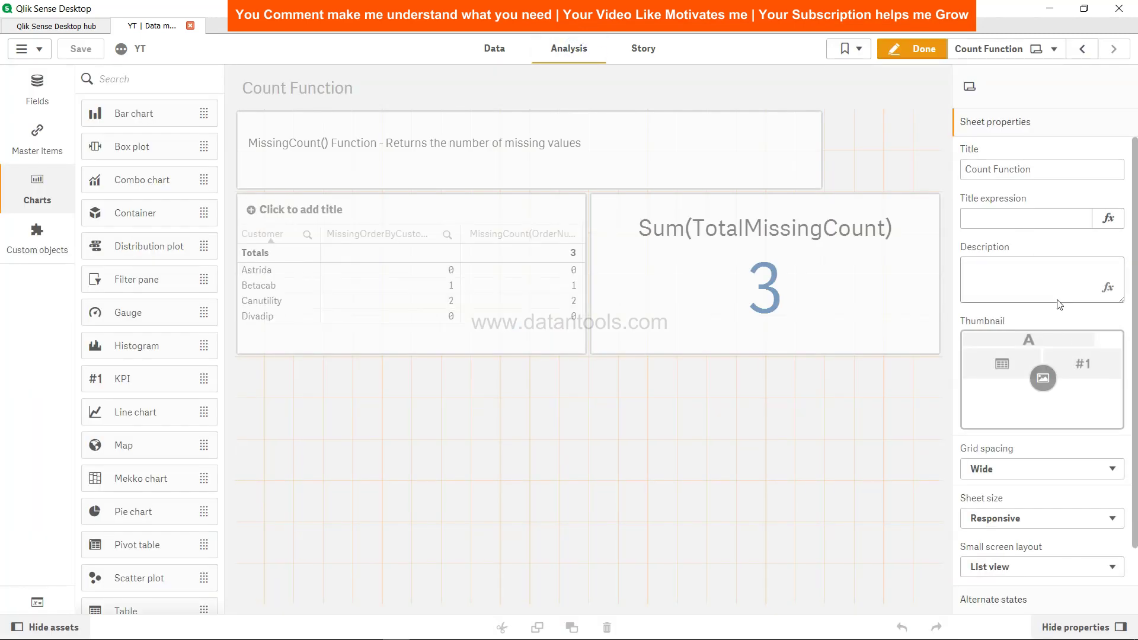
click(530, 293)
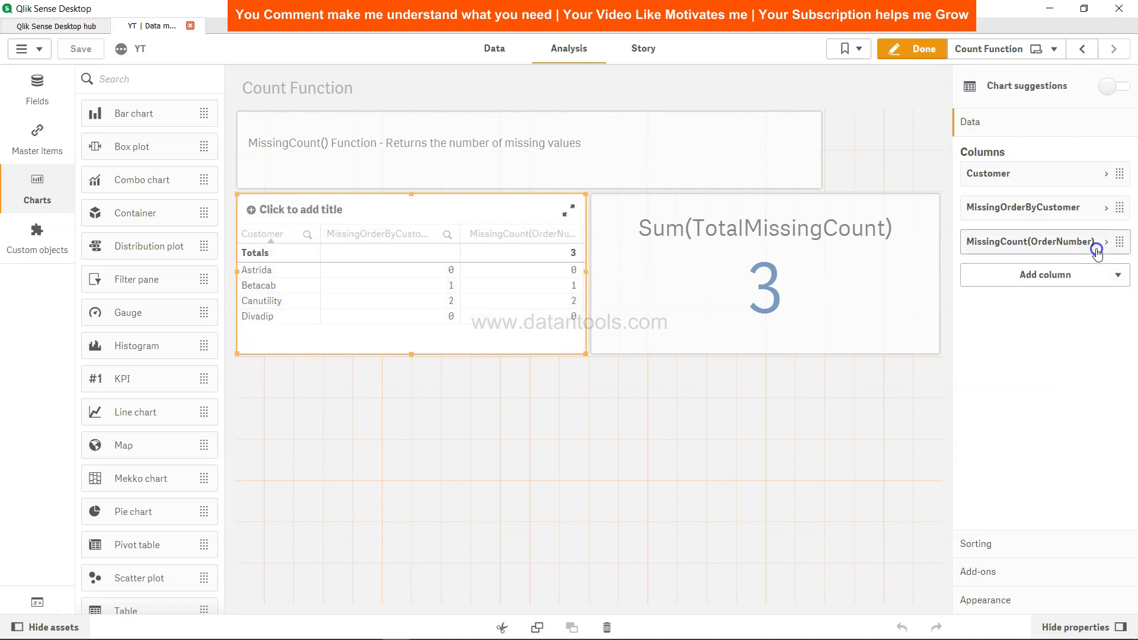
click(1095, 249)
click(1100, 287)
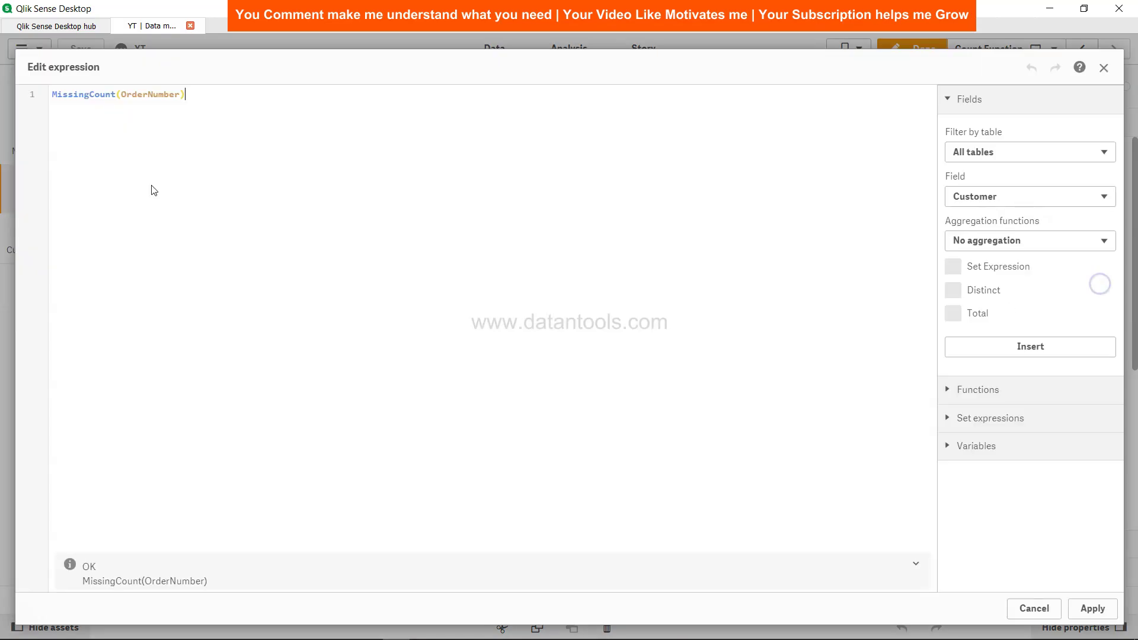
click(121, 94)
click(1090, 609)
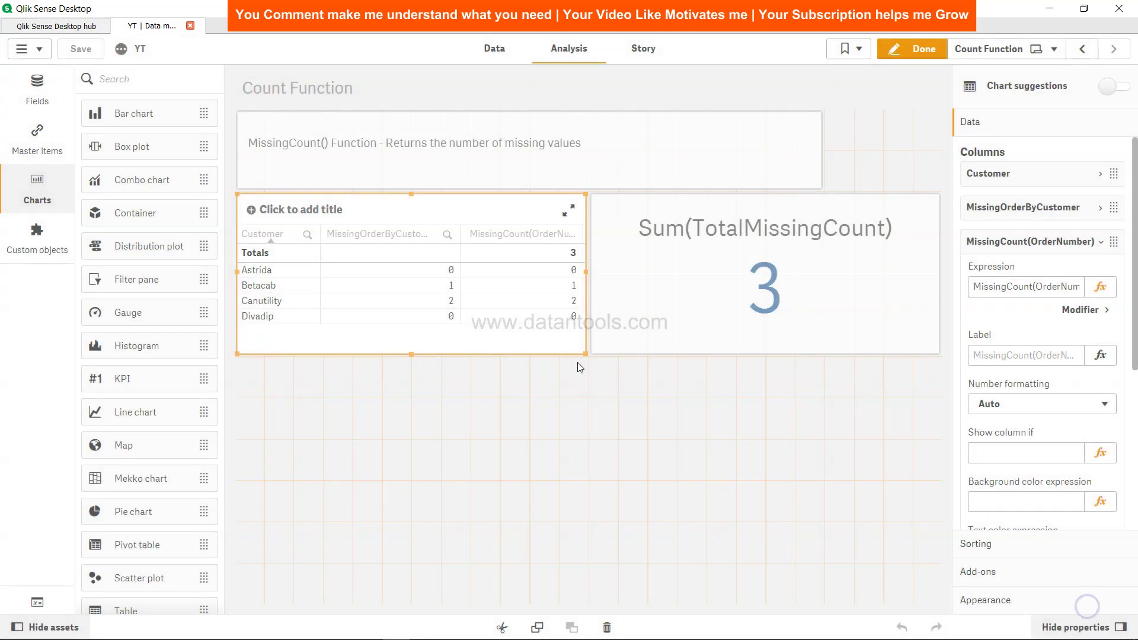